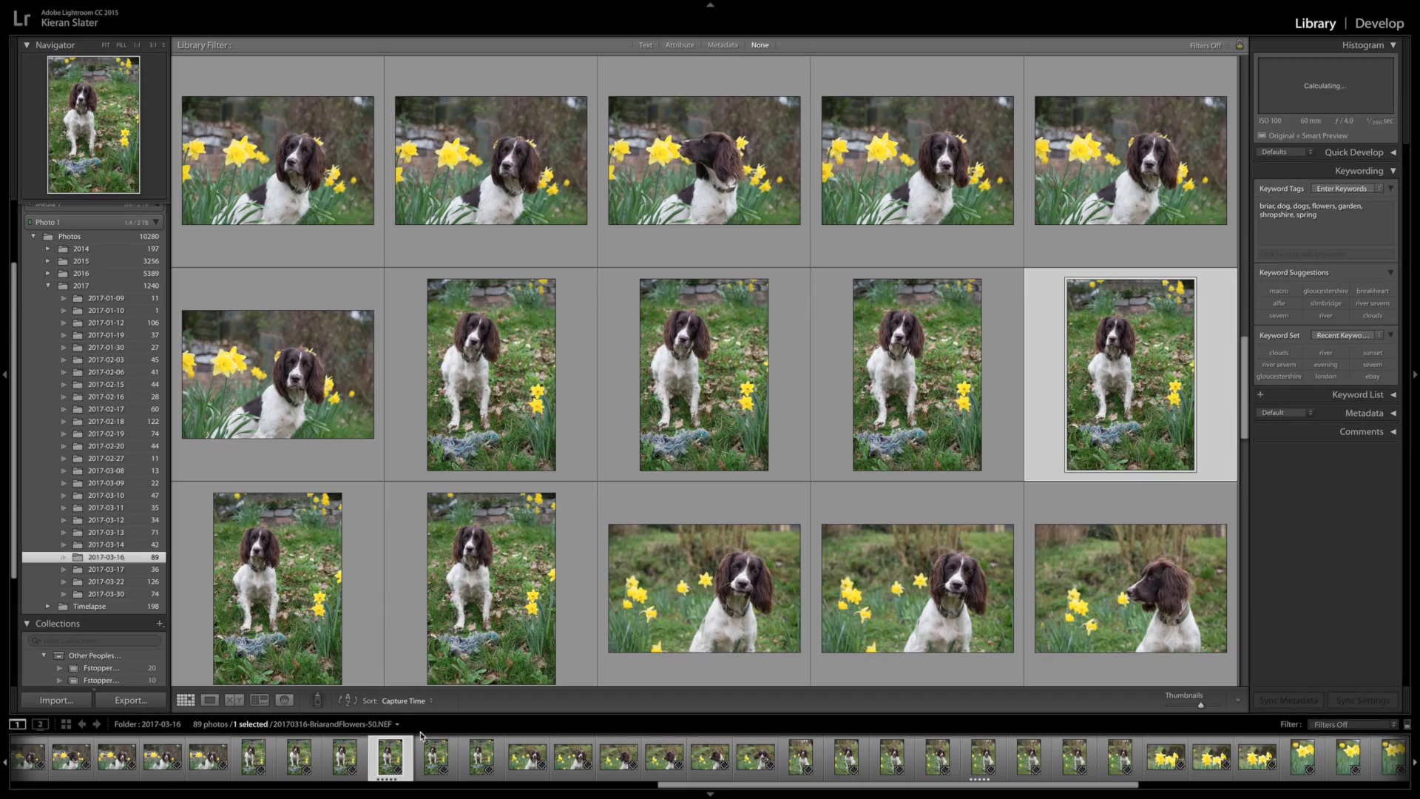
Review the dog photos one by one at full size, from BriarandFlowers-50 through BriarandFlowers-63
{"action": "double_click", "coordinate": [1167, 397]}
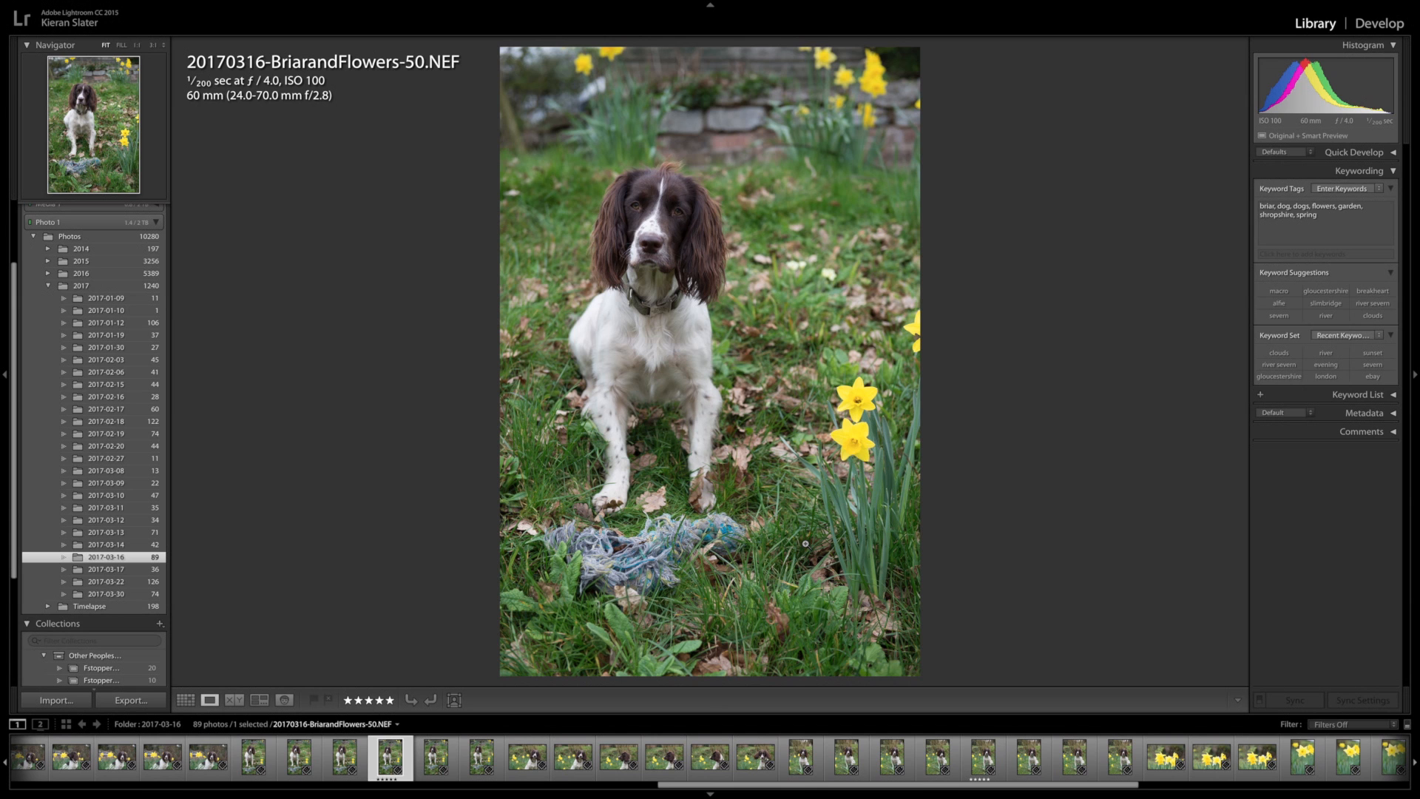
{"action": "key", "text": "Right"}
{"action": "key", "text": "Right"}
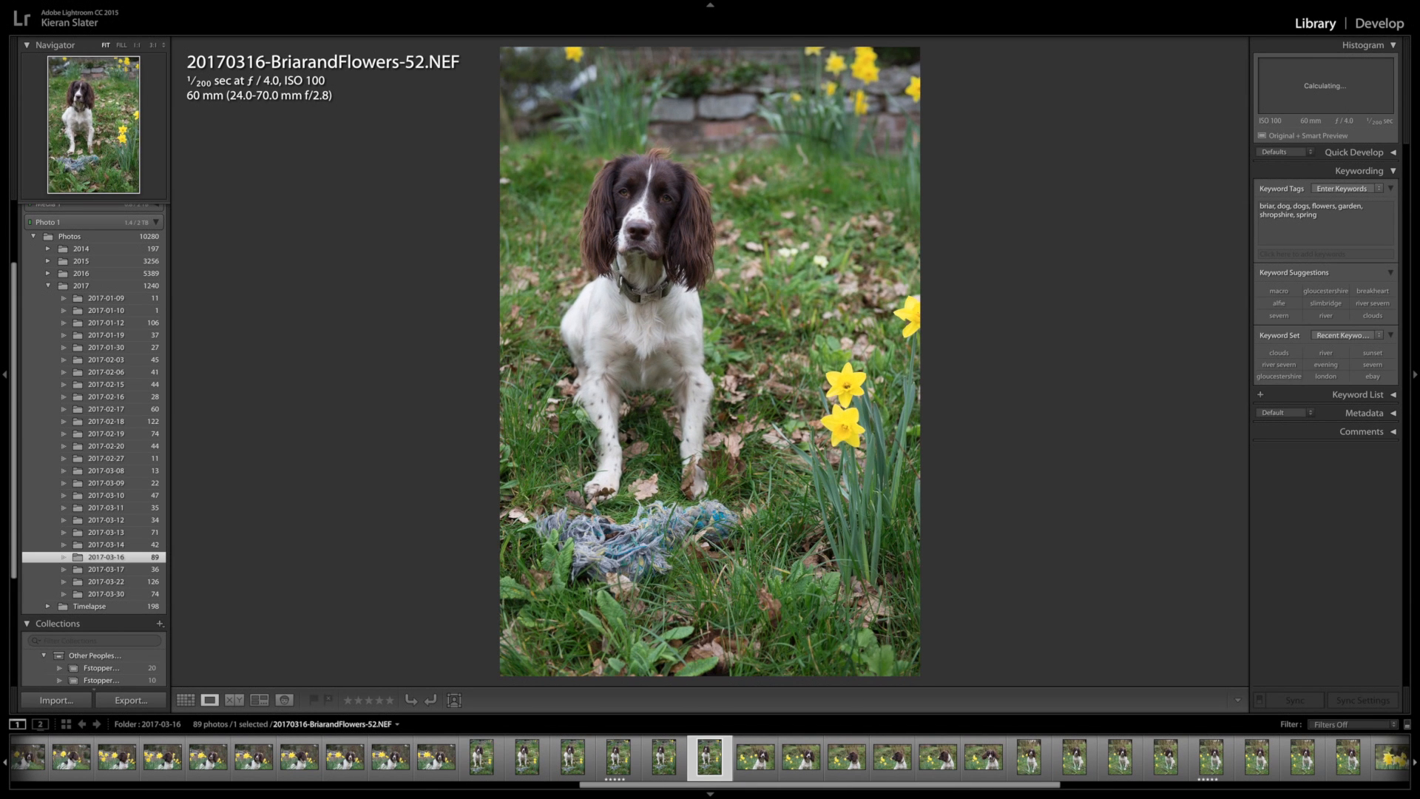
{"action": "key", "text": "Right"}
{"action": "key", "text": "Right"}
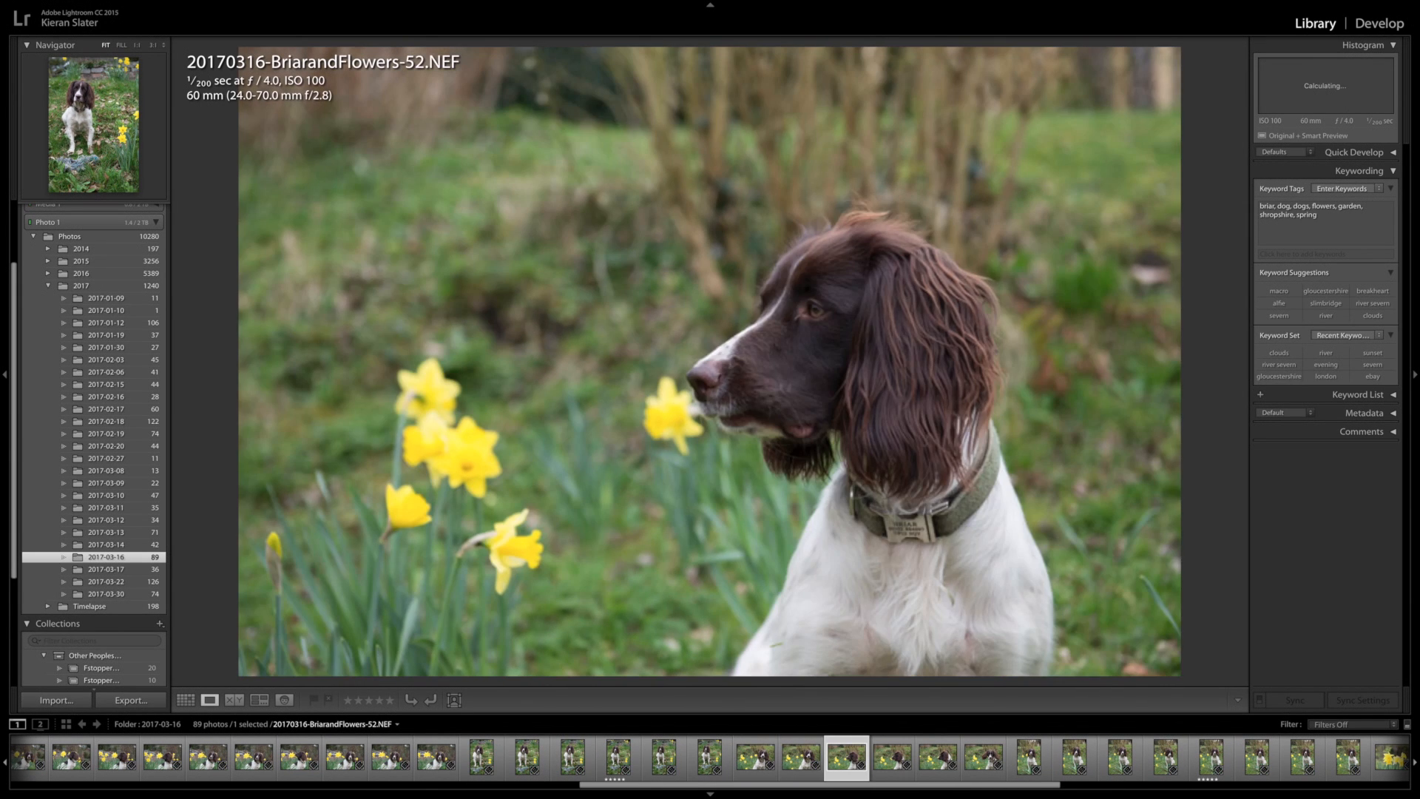
{"action": "key", "text": "Right"}
{"action": "key", "text": "Right"}
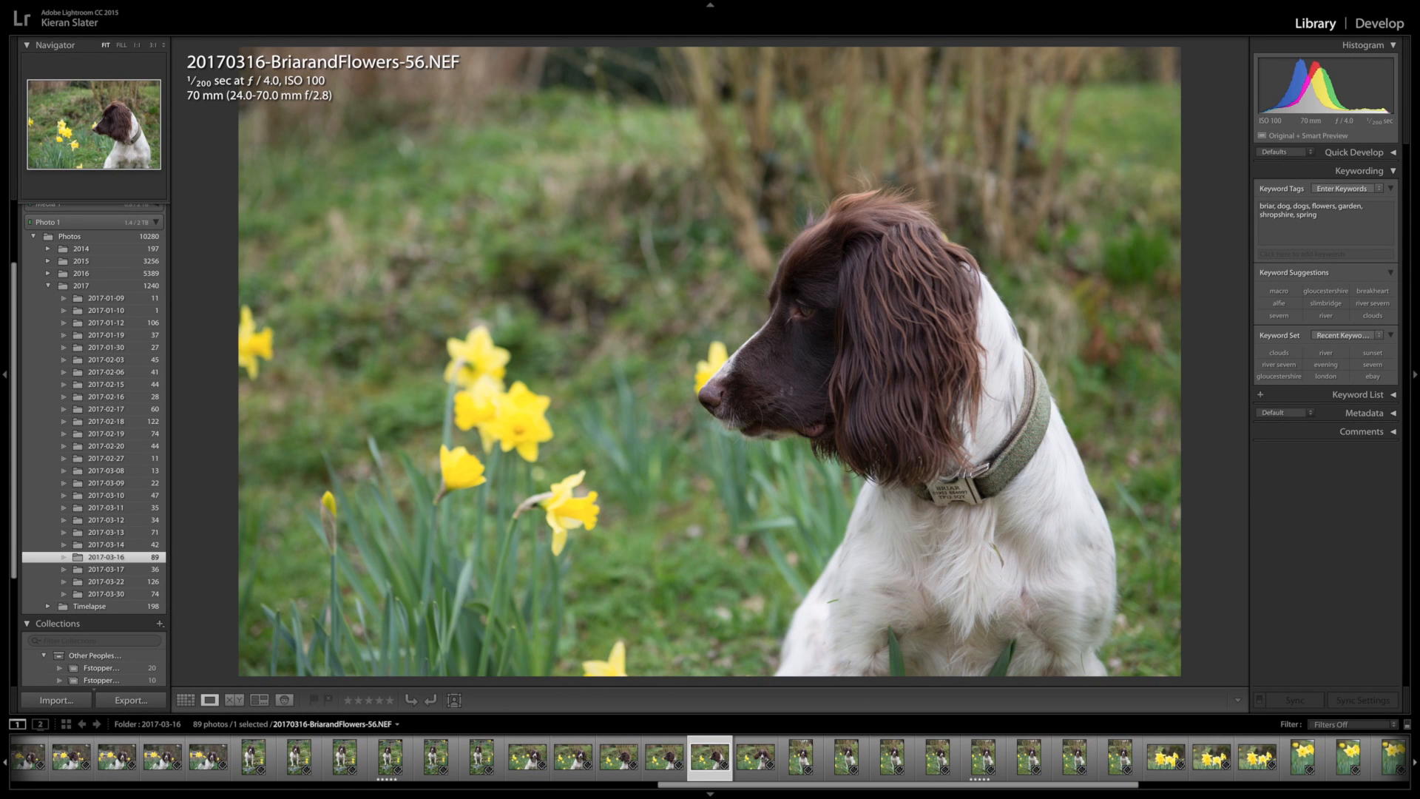
{"action": "key", "text": "Right"}
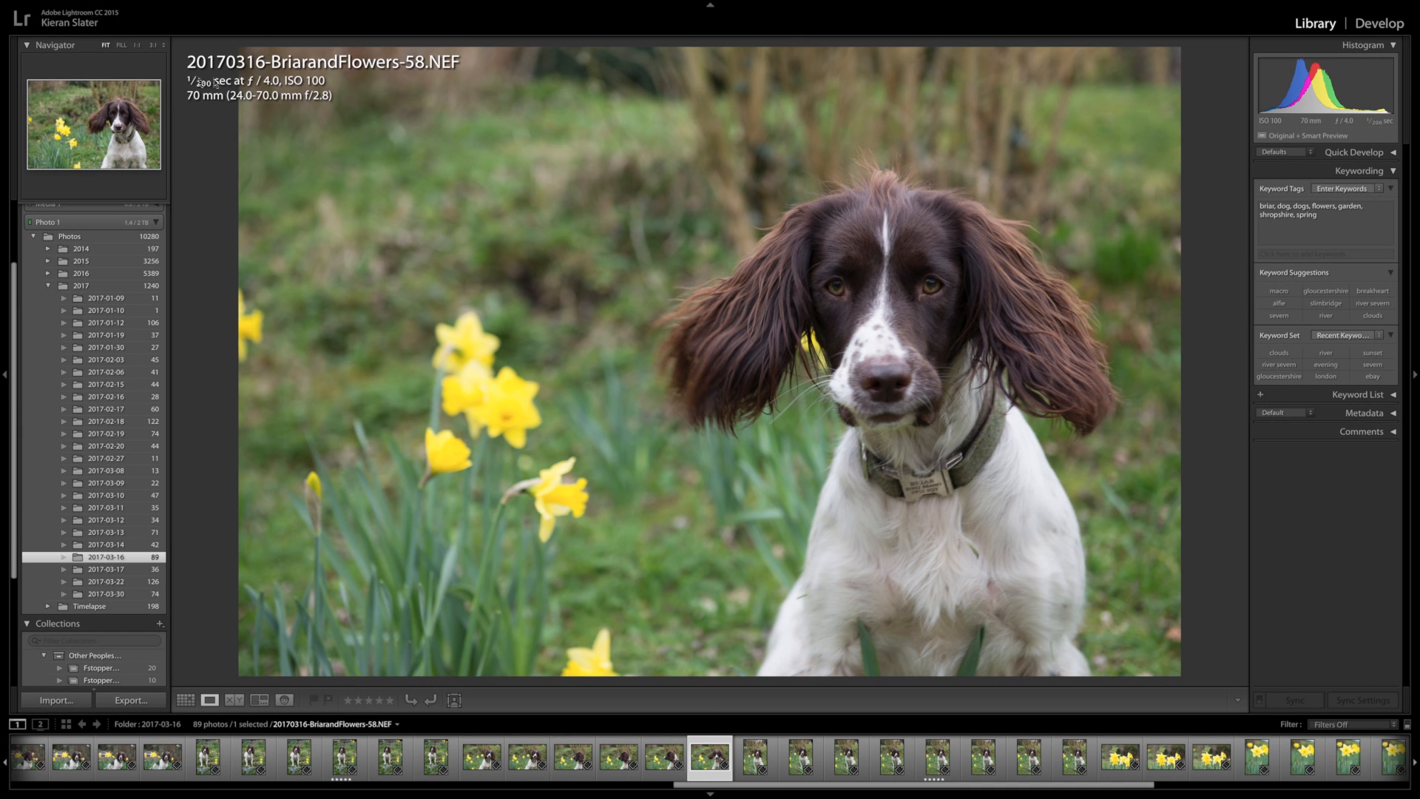
{"action": "key", "text": "Right"}
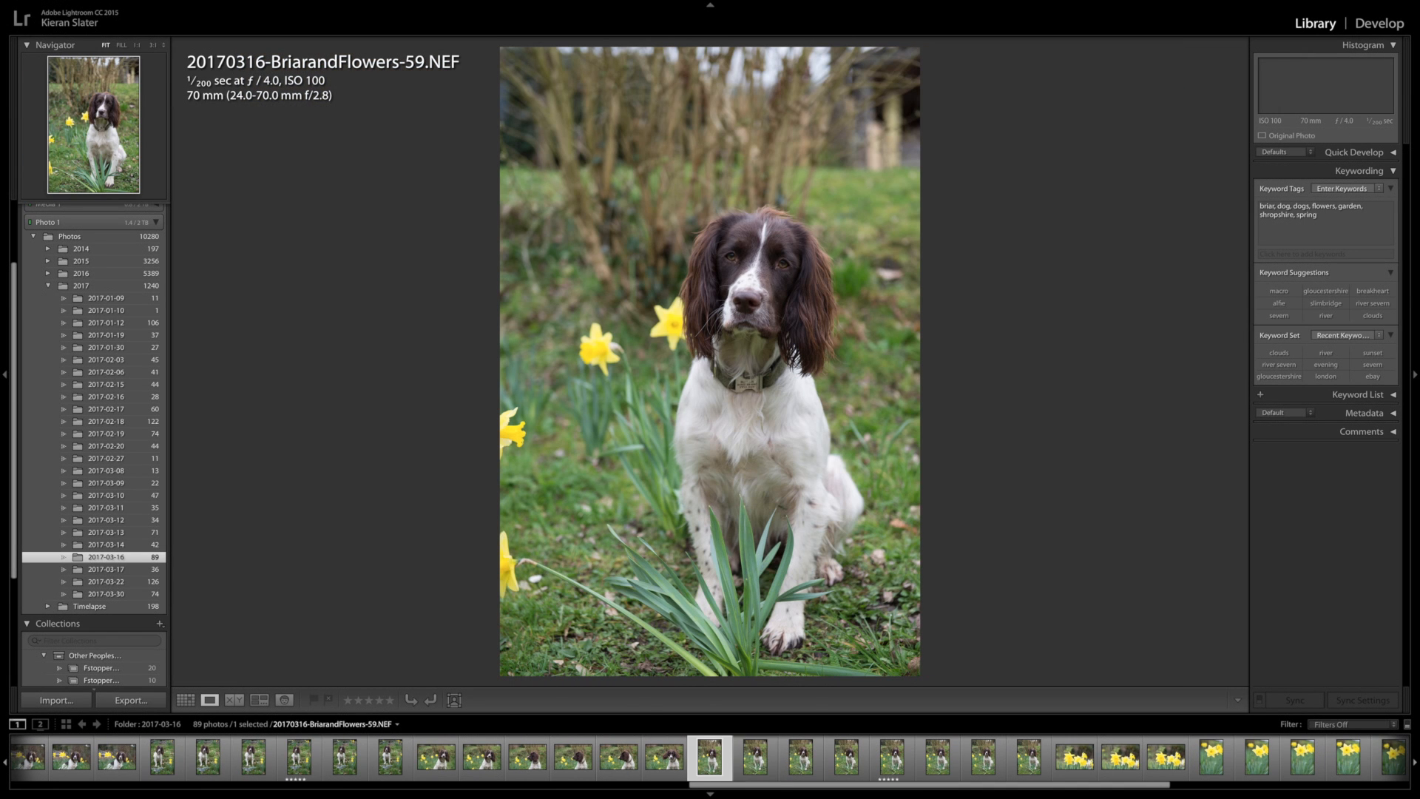
{"action": "key", "text": "Right"}
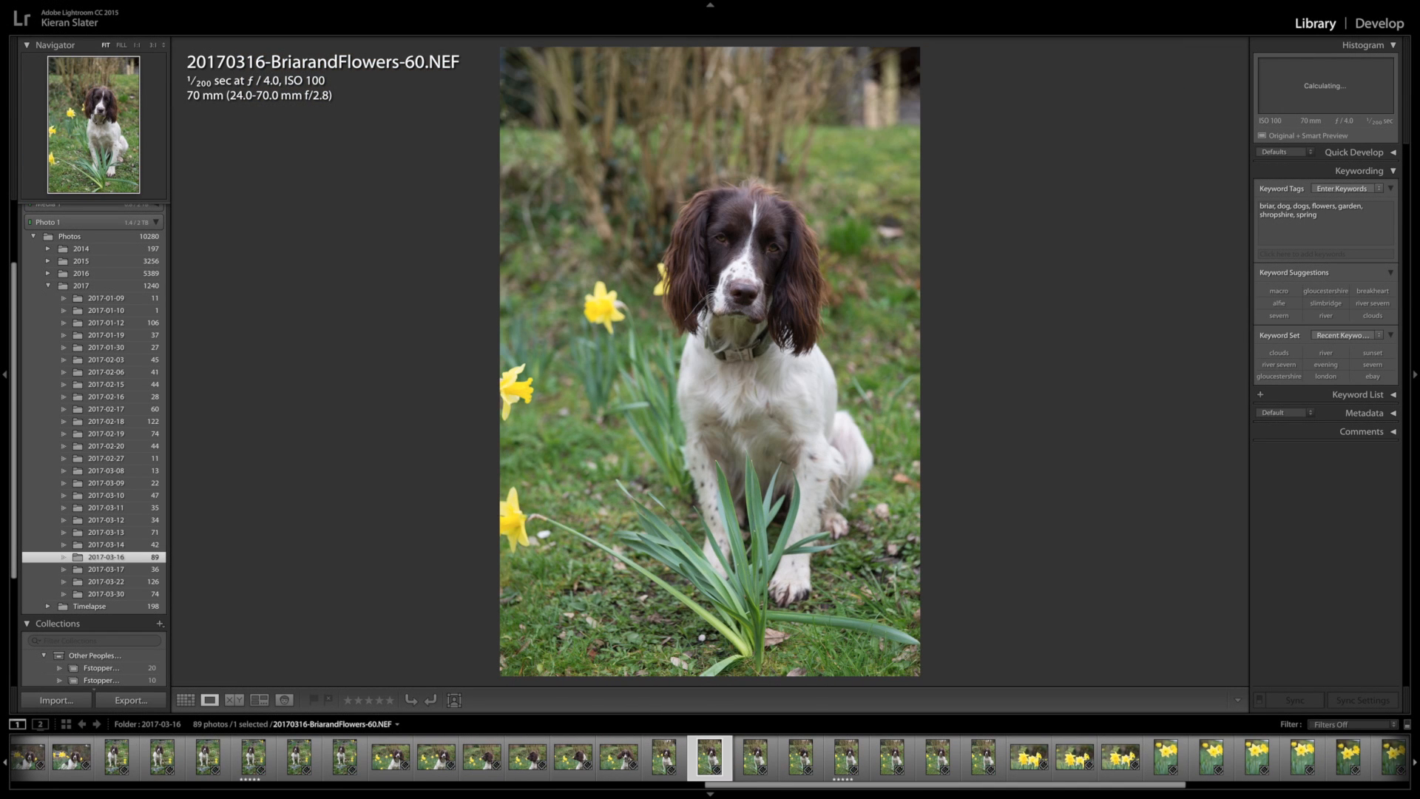
{"action": "key", "text": "Right"}
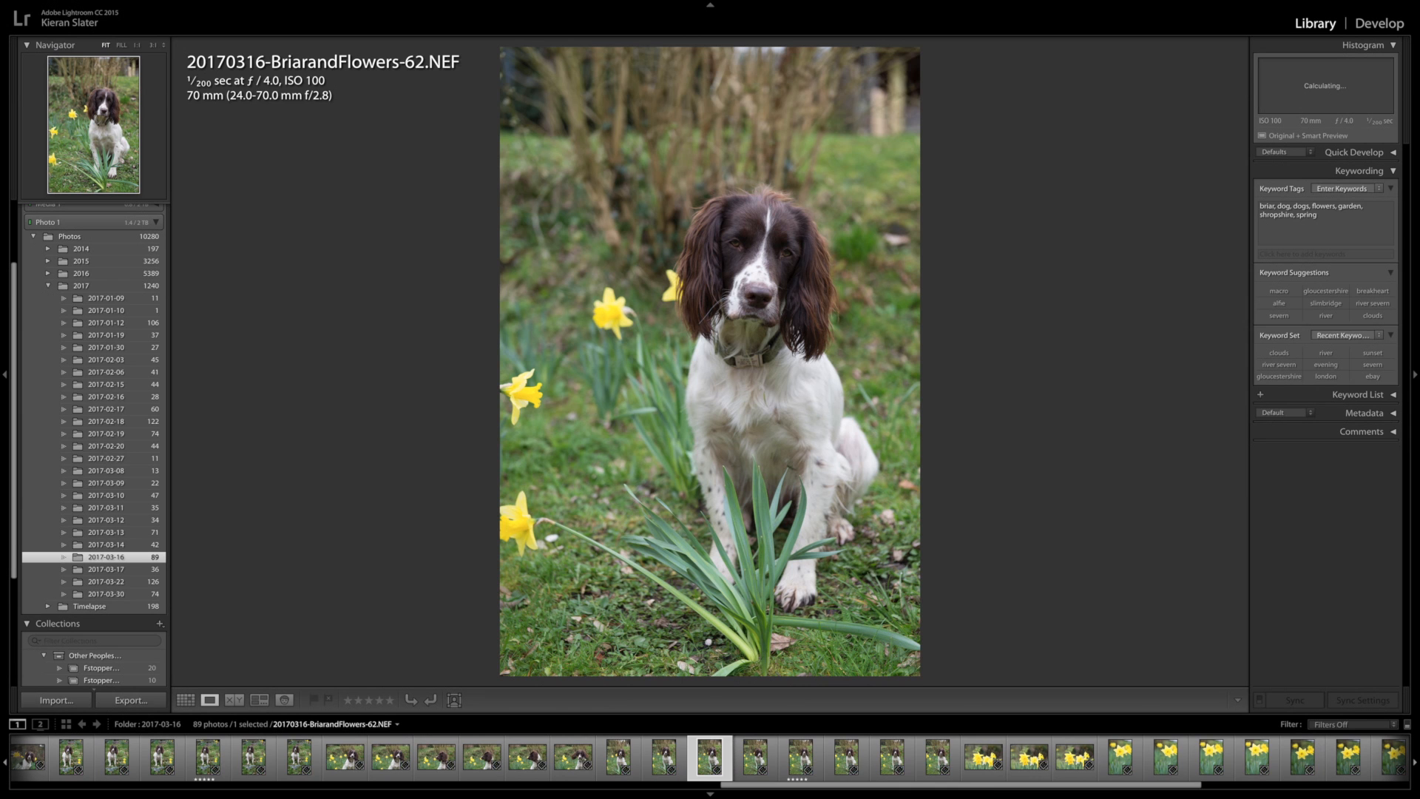
{"action": "key", "text": "Right"}
{"action": "key", "text": "Right"}
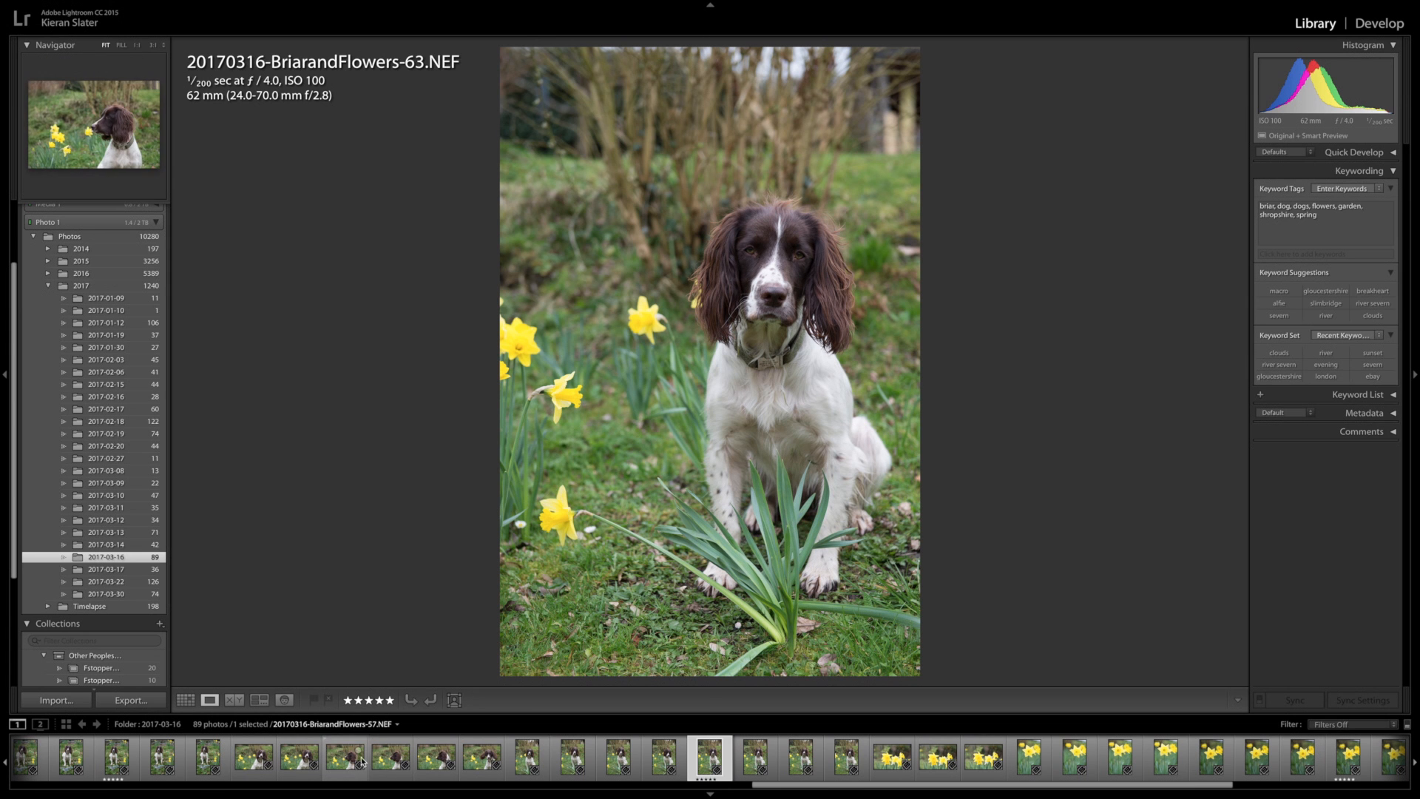
Give the BriarandFlowers-55 photo five stars and filter the folder's photo grid to show only rated images
{"action": "left_click", "coordinate": [384, 763]}
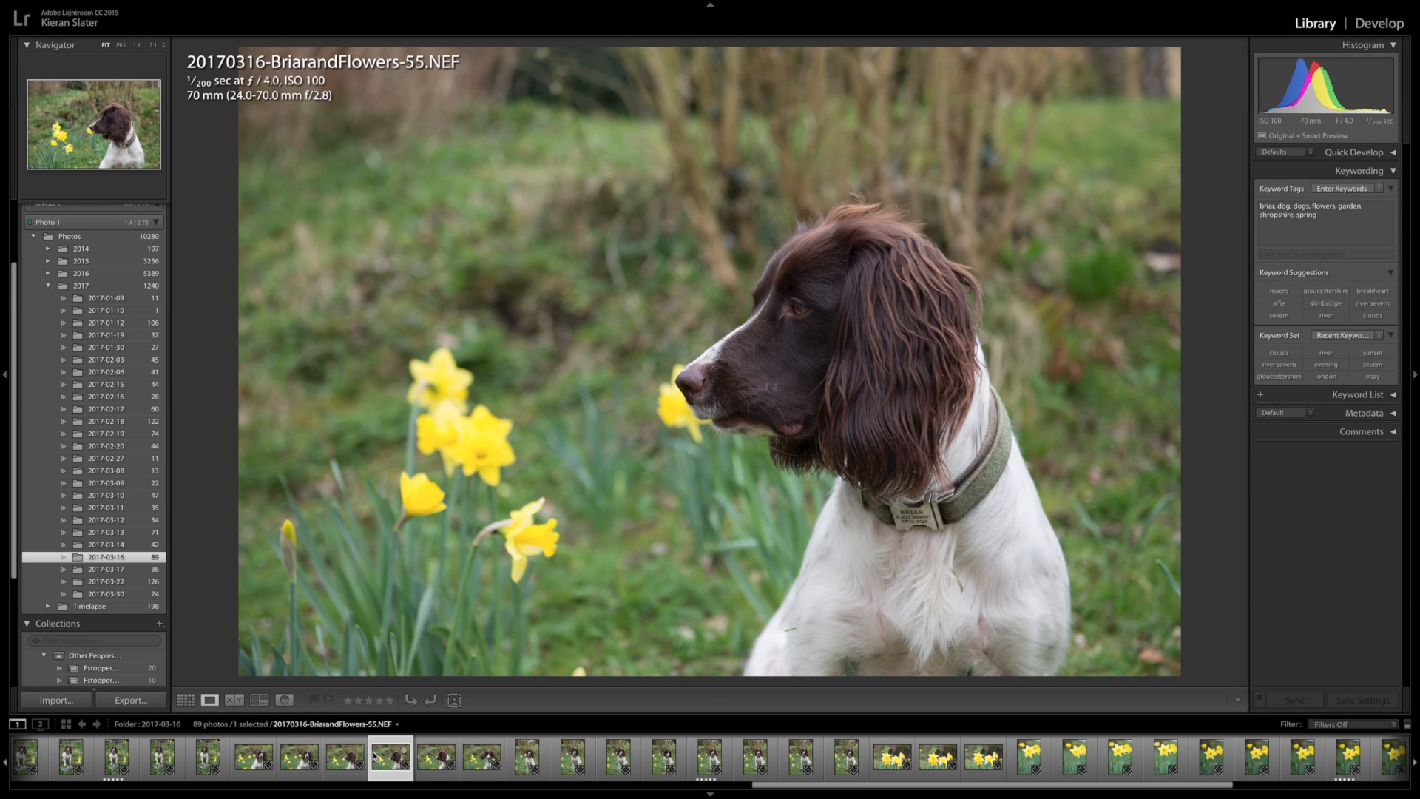
{"action": "left_click", "coordinate": [379, 700]}
{"action": "left_click", "coordinate": [186, 699]}
{"action": "left_click", "coordinate": [1221, 45]}
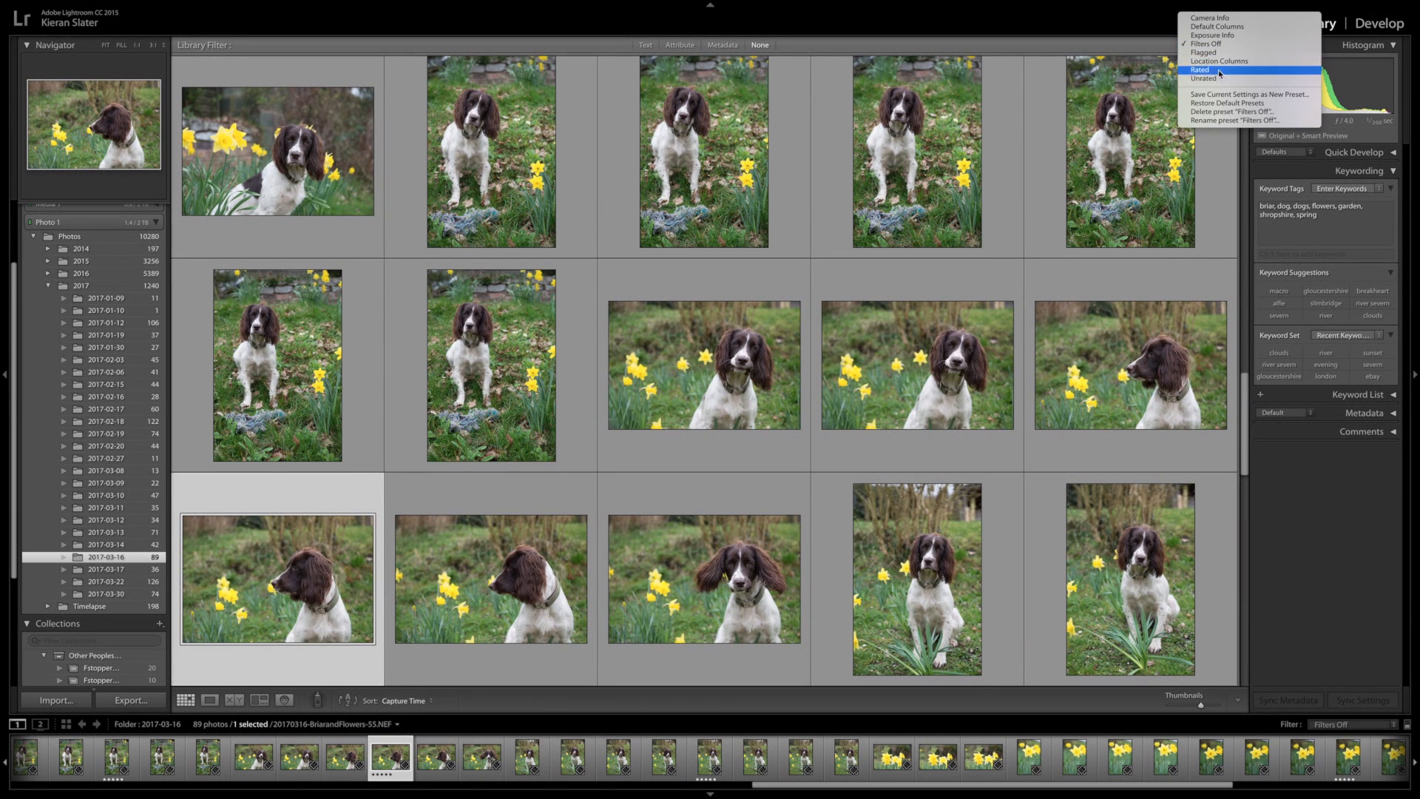
{"action": "left_click", "coordinate": [1218, 70]}
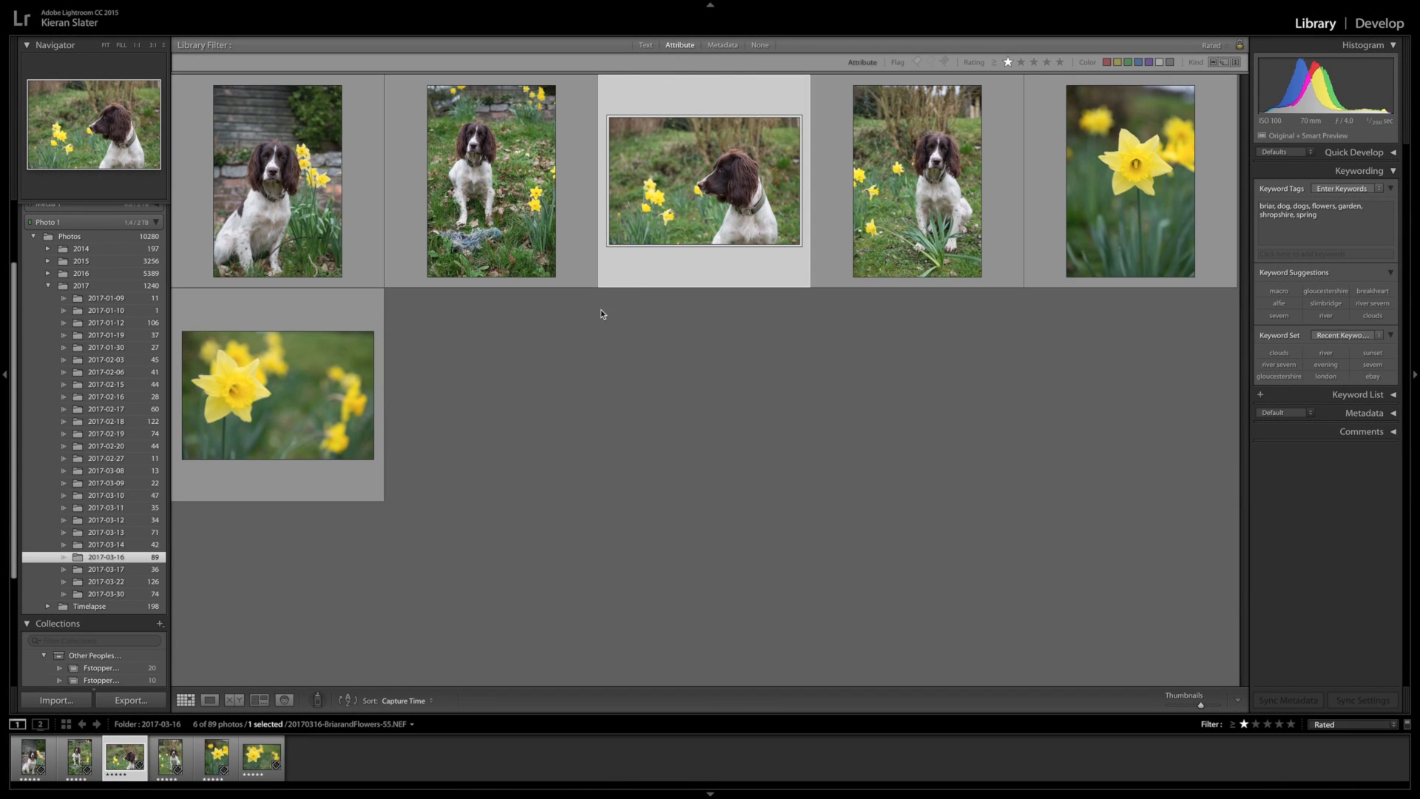
Open BriarandFlowers-32 for developing and enable lens profile corrections and chromatic aberration removal
{"action": "left_click", "coordinate": [302, 158]}
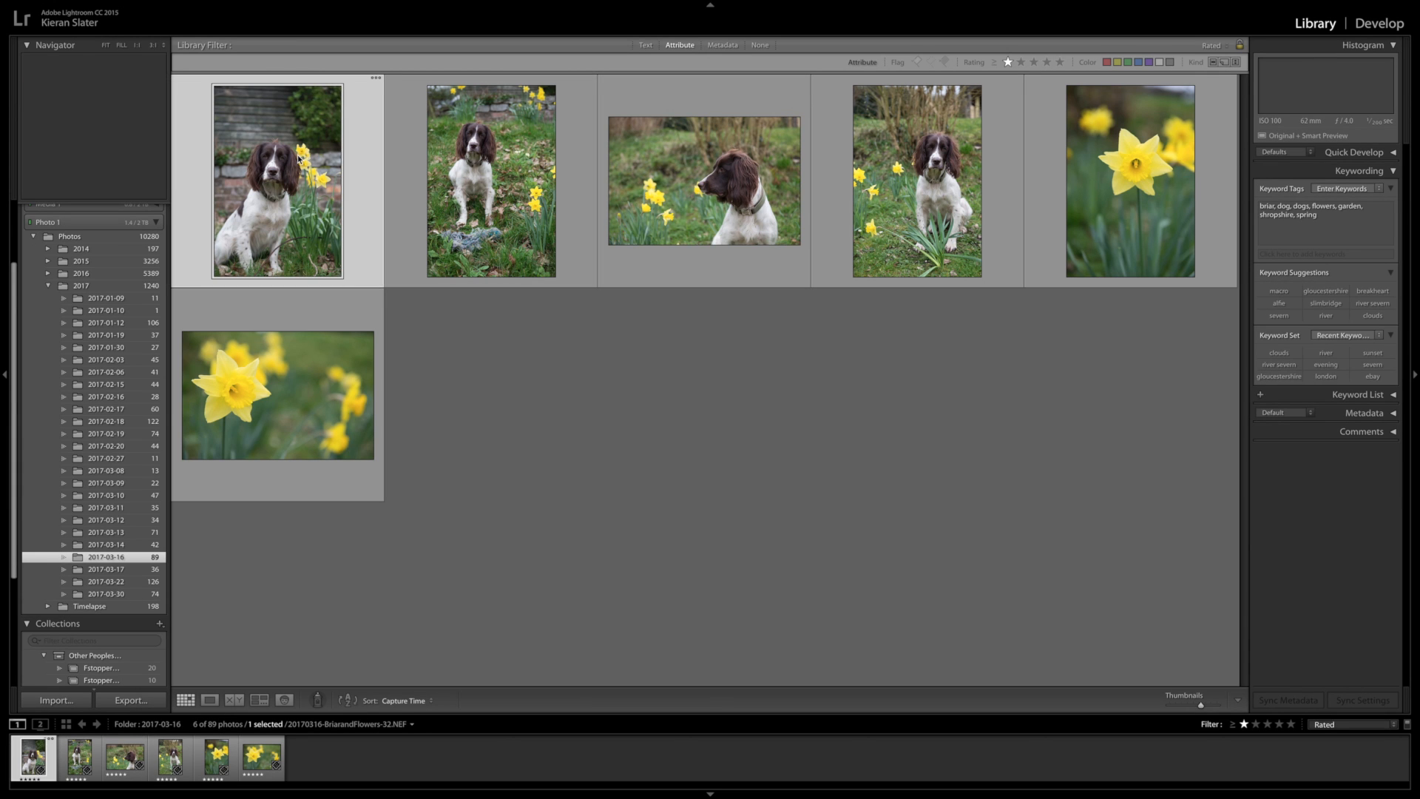
{"action": "double_click", "coordinate": [300, 157]}
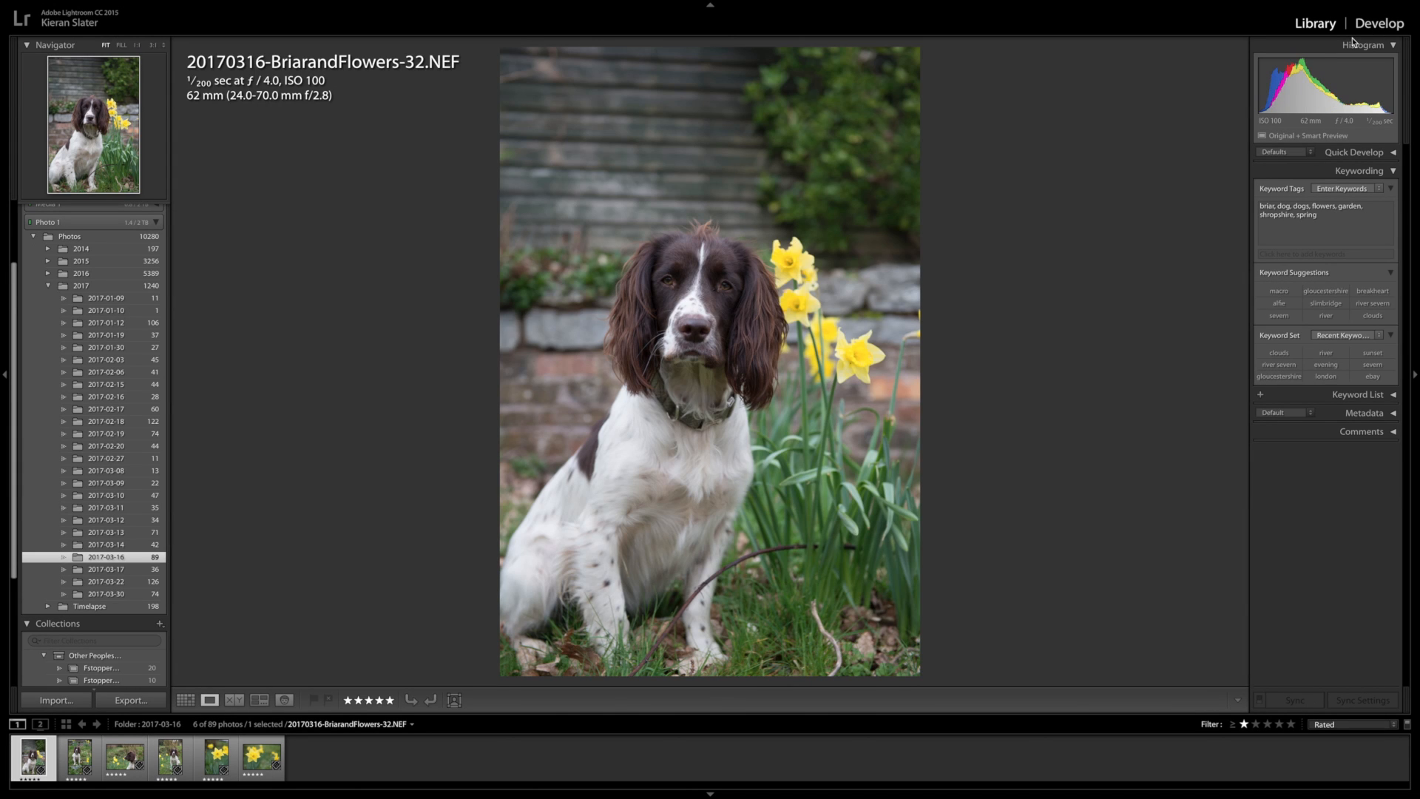
{"action": "left_click", "coordinate": [1381, 28]}
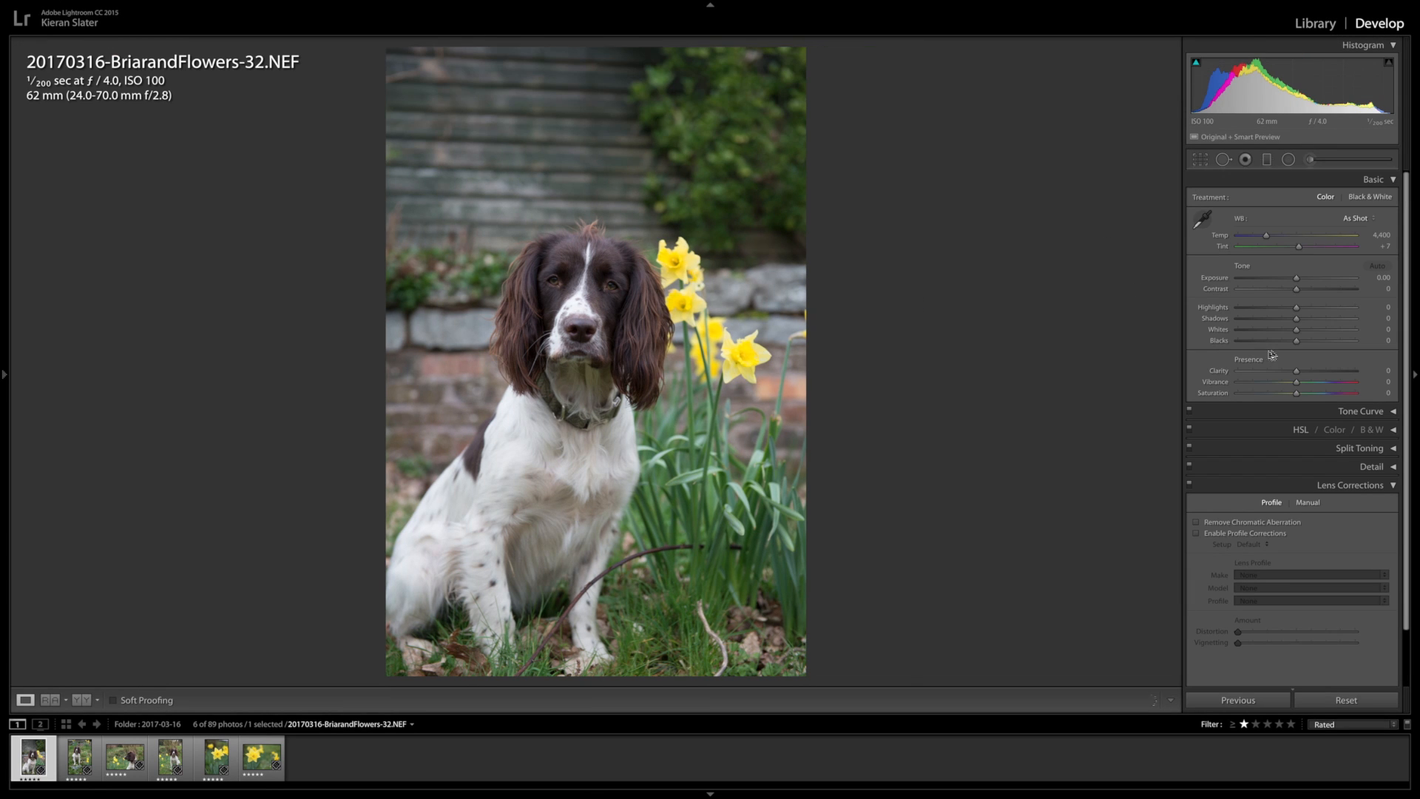
{"action": "left_click", "coordinate": [1197, 534]}
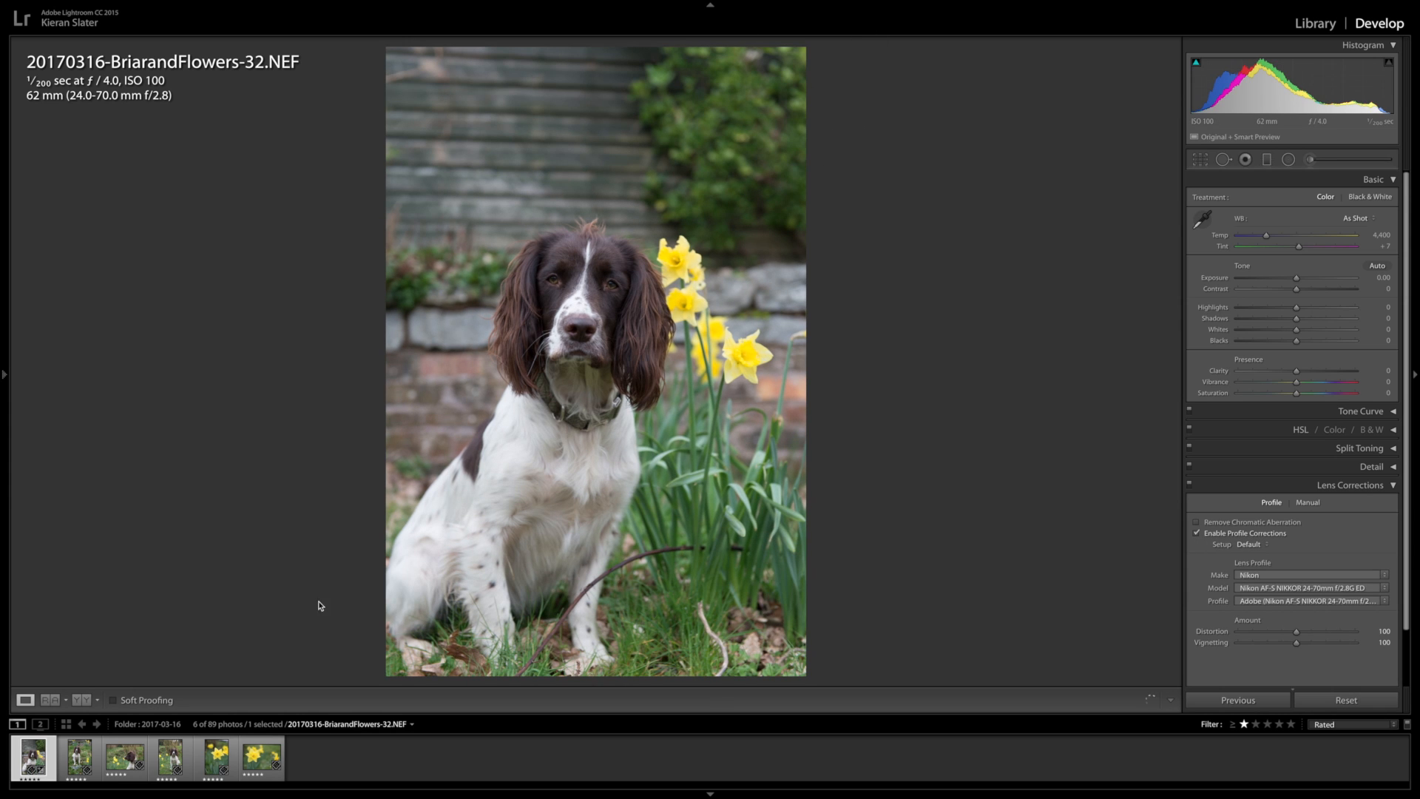
{"action": "left_click", "coordinate": [1198, 533]}
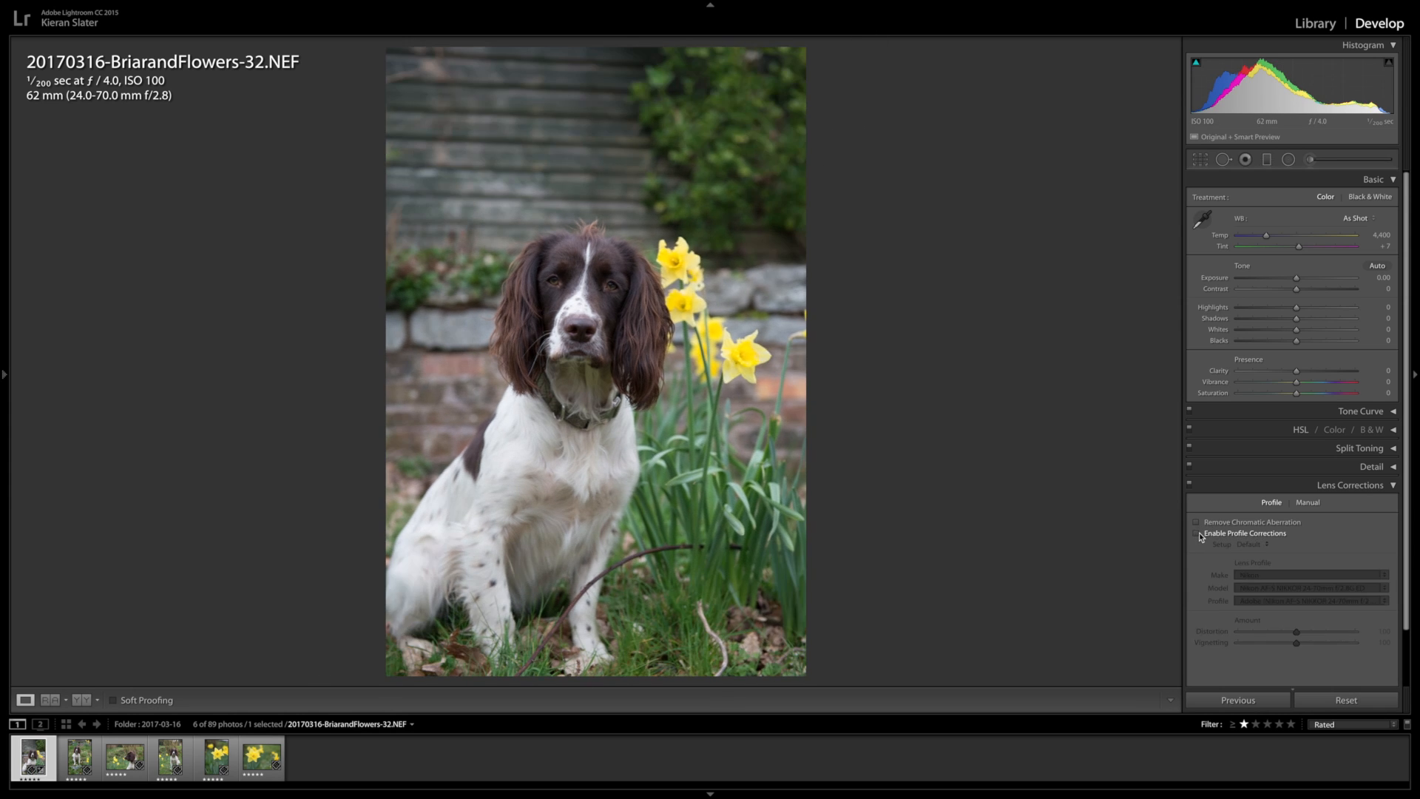
{"action": "left_click", "coordinate": [1197, 533]}
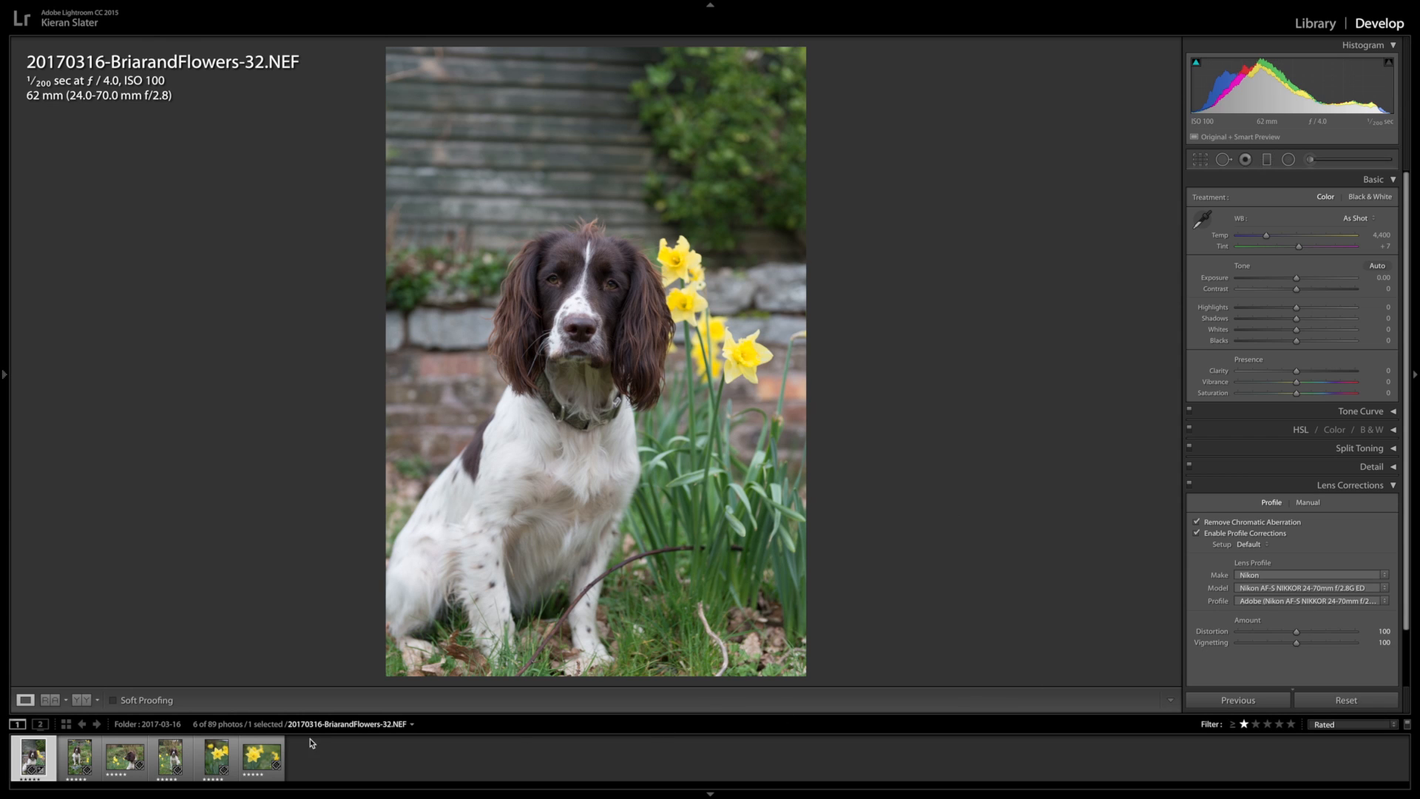
Synchronize all develop settings from BriarandFlowers-32 to the other five rated photos
{"action": "left_click", "coordinate": [261, 757], "text": "shift"}
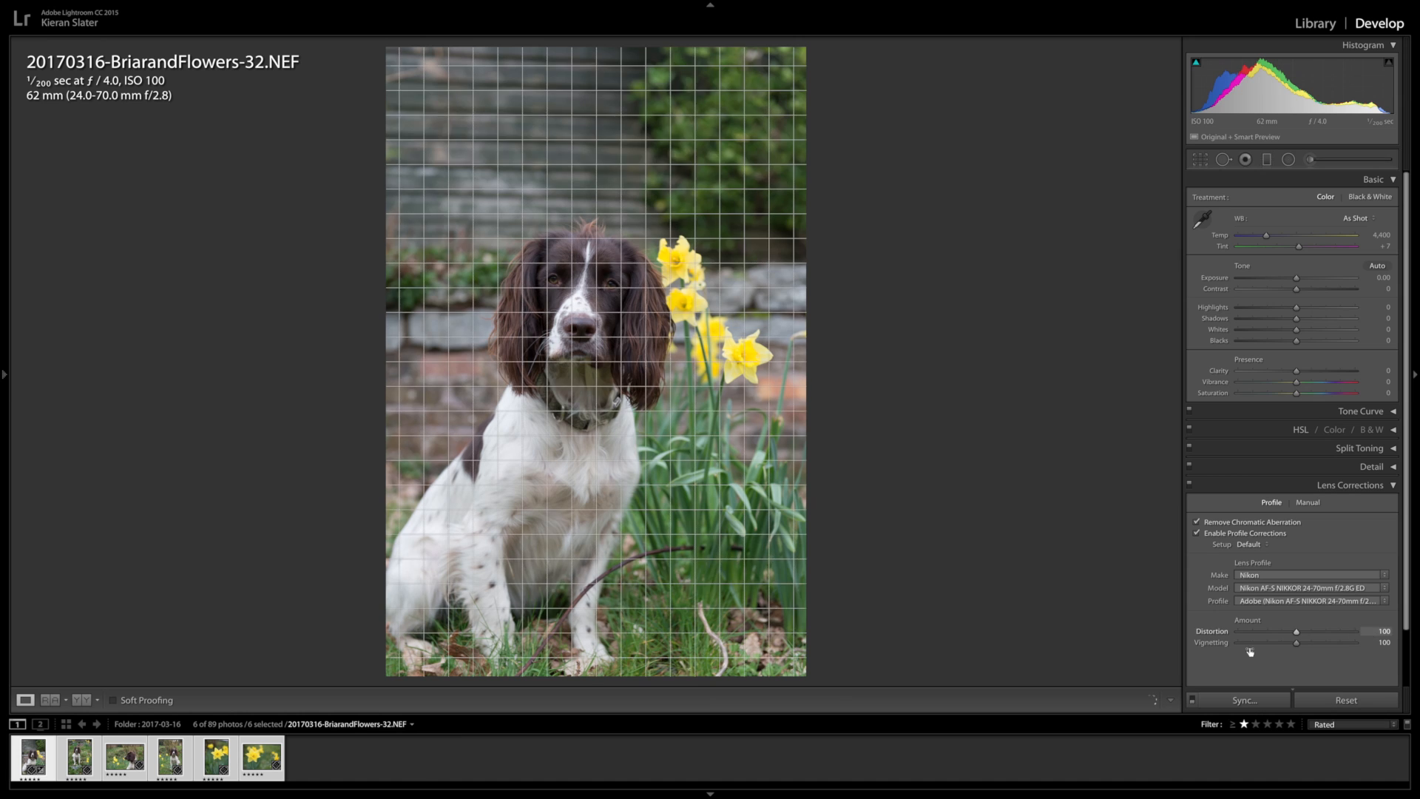
{"action": "left_click", "coordinate": [1236, 701]}
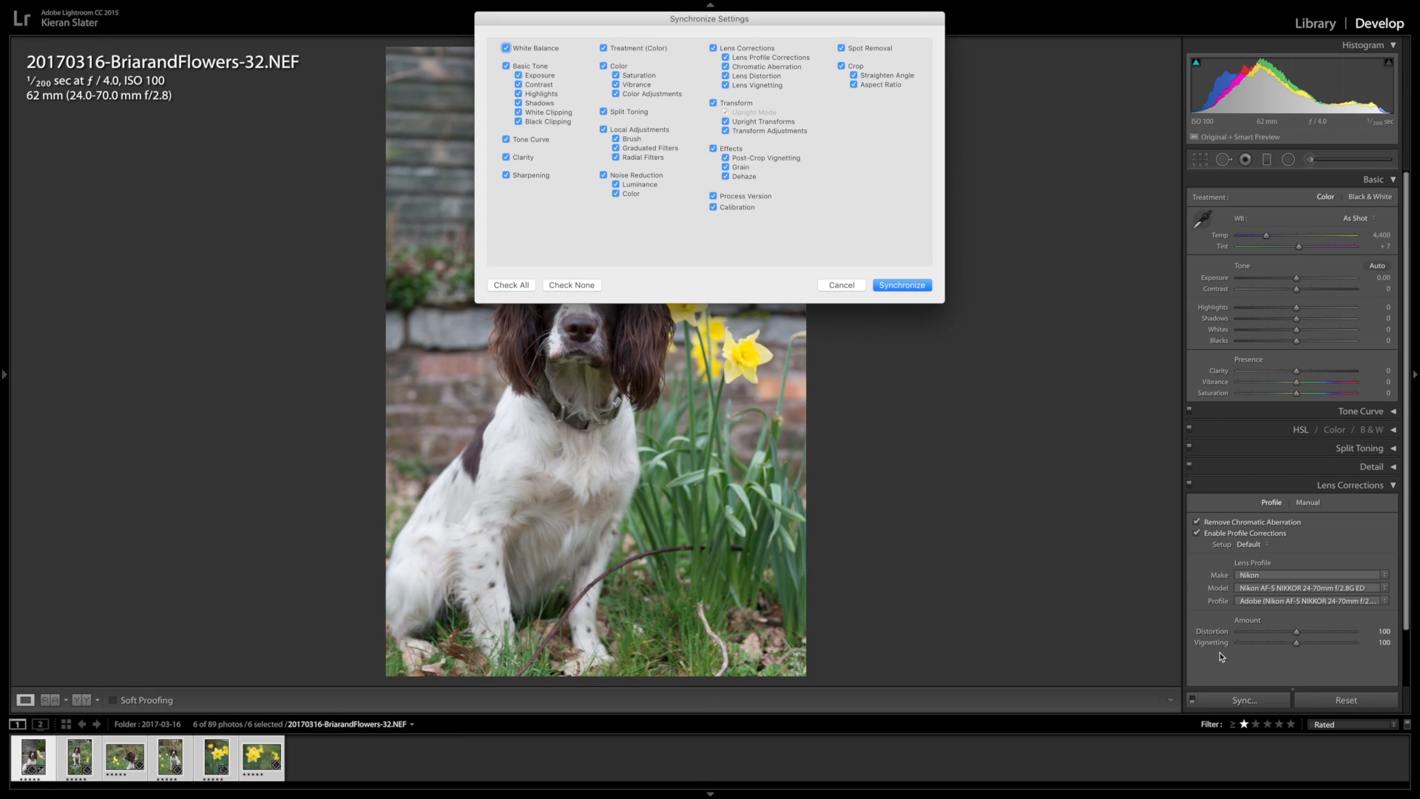
{"action": "left_click", "coordinate": [903, 286]}
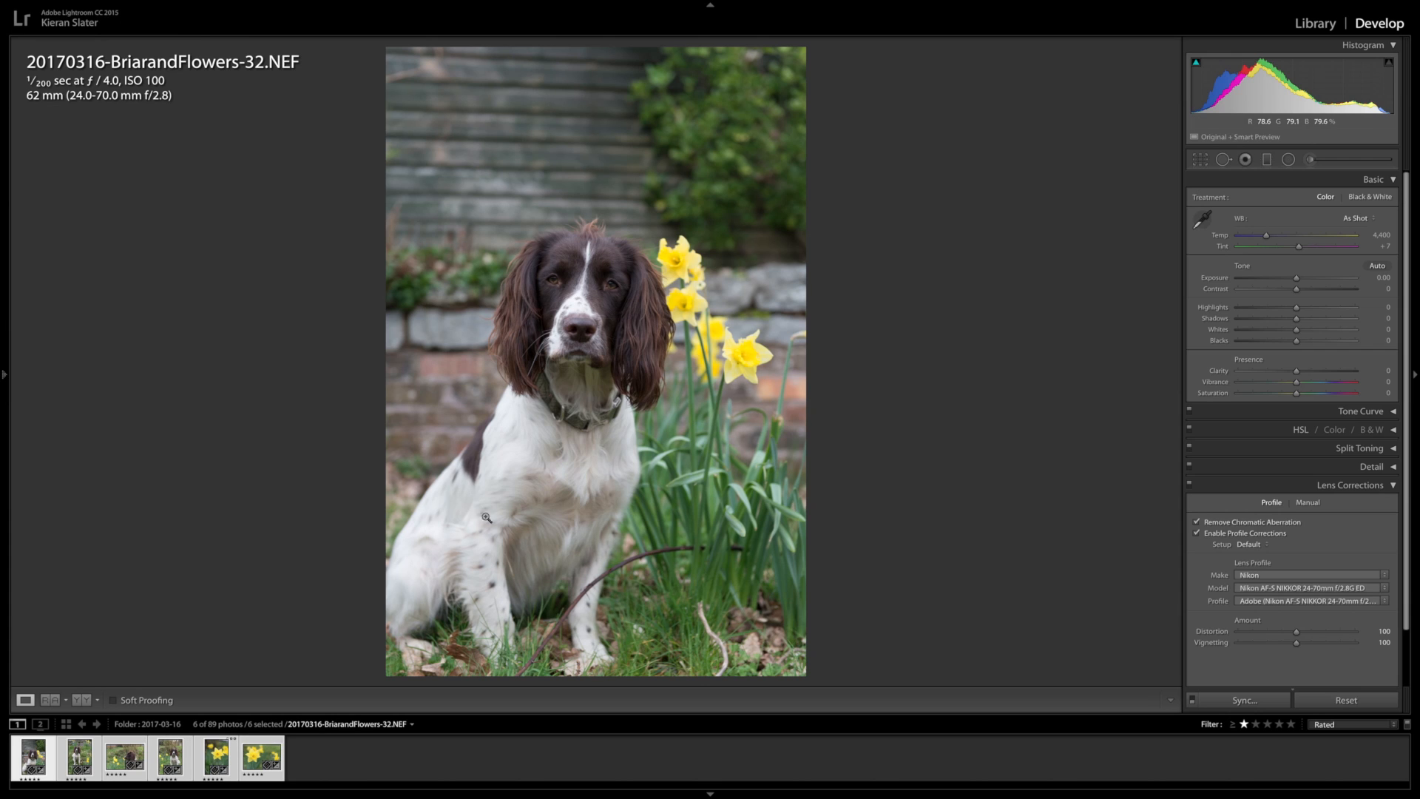
On BriarandFlowers-32 alone, set contrast +27, highlights −46, blacks −29, temperature 4,845, tint +9 and whites +10
{"action": "left_click", "coordinate": [355, 765]}
{"action": "left_click", "coordinate": [33, 754]}
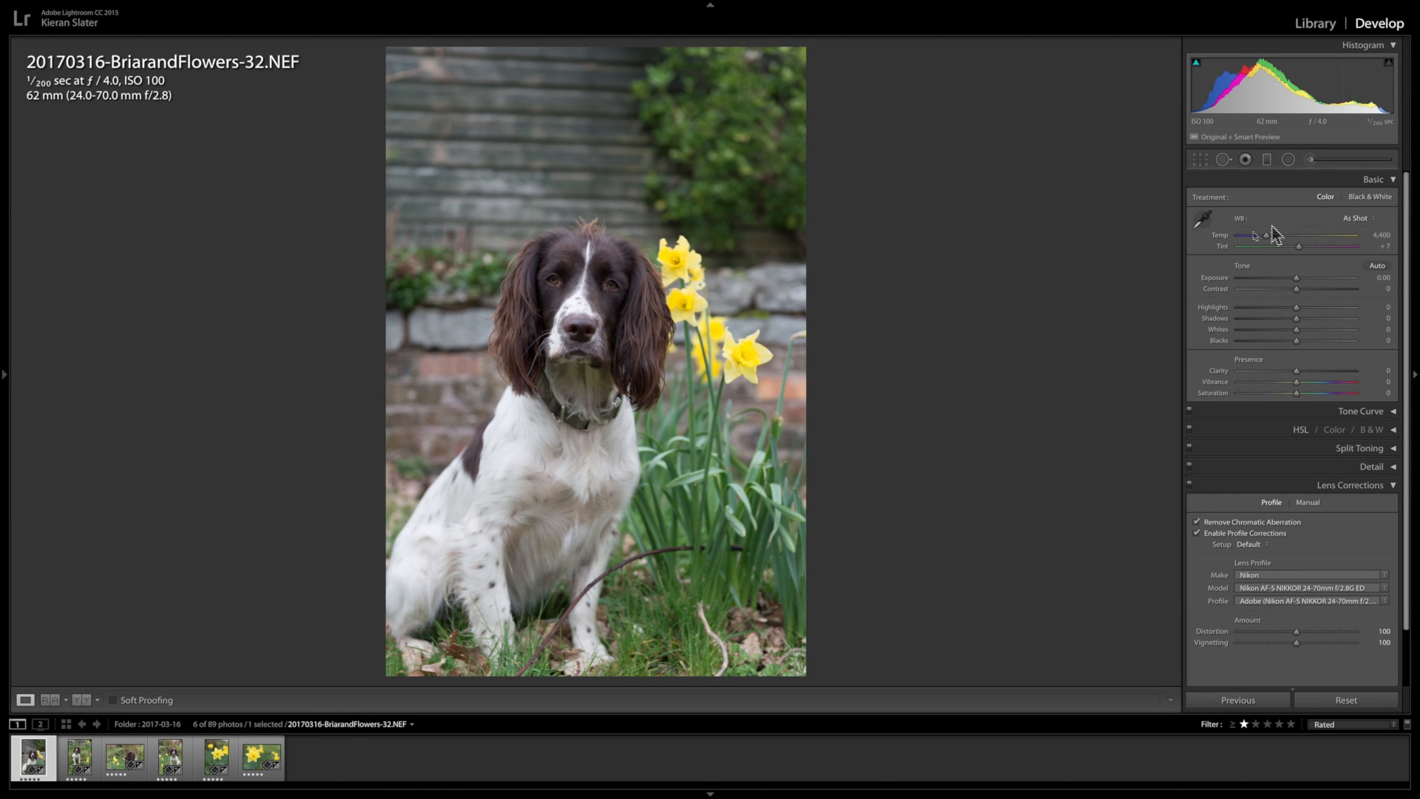
{"action": "left_click_drag", "start_coordinate": [1296, 288], "coordinate": [1271, 309]}
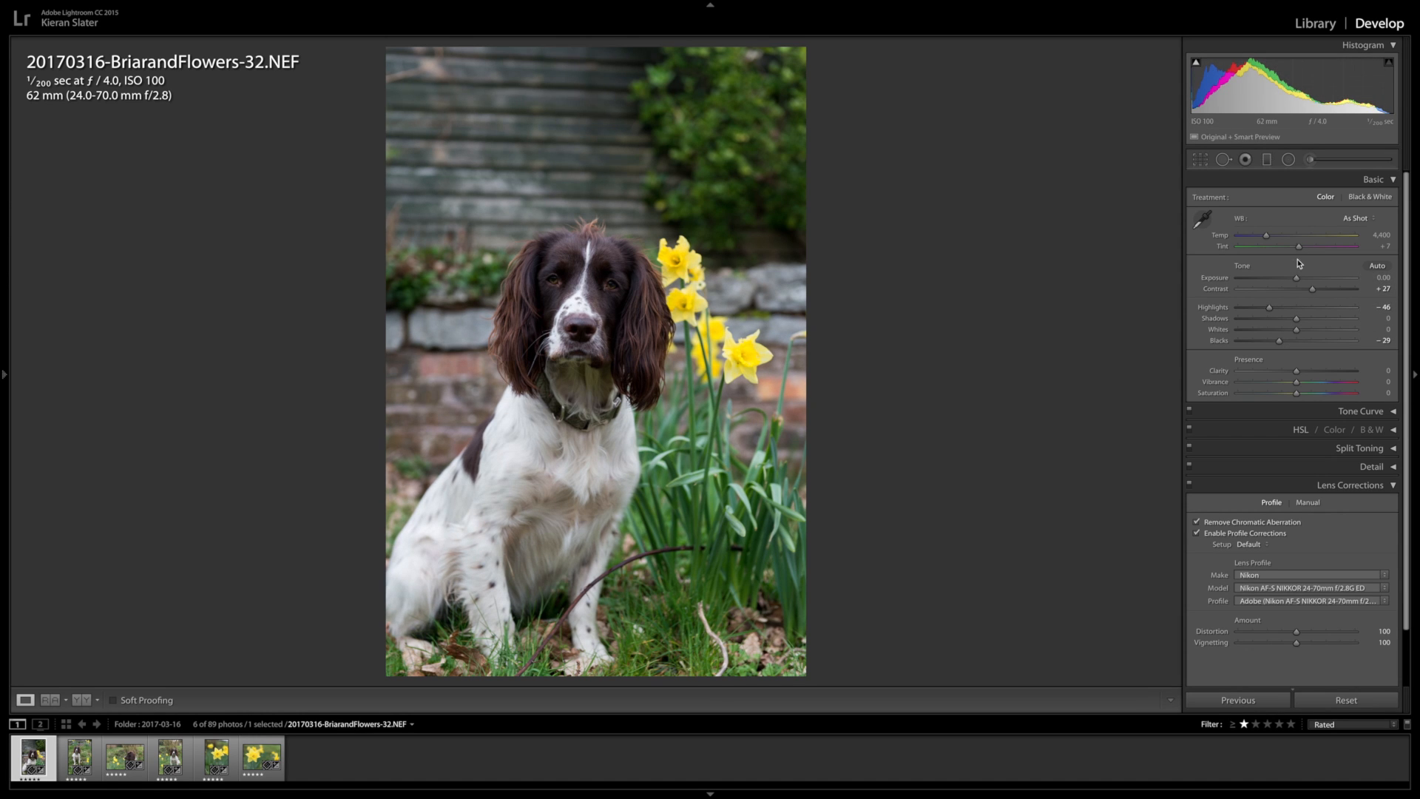
{"action": "left_click_drag", "start_coordinate": [1296, 249], "coordinate": [1272, 239]}
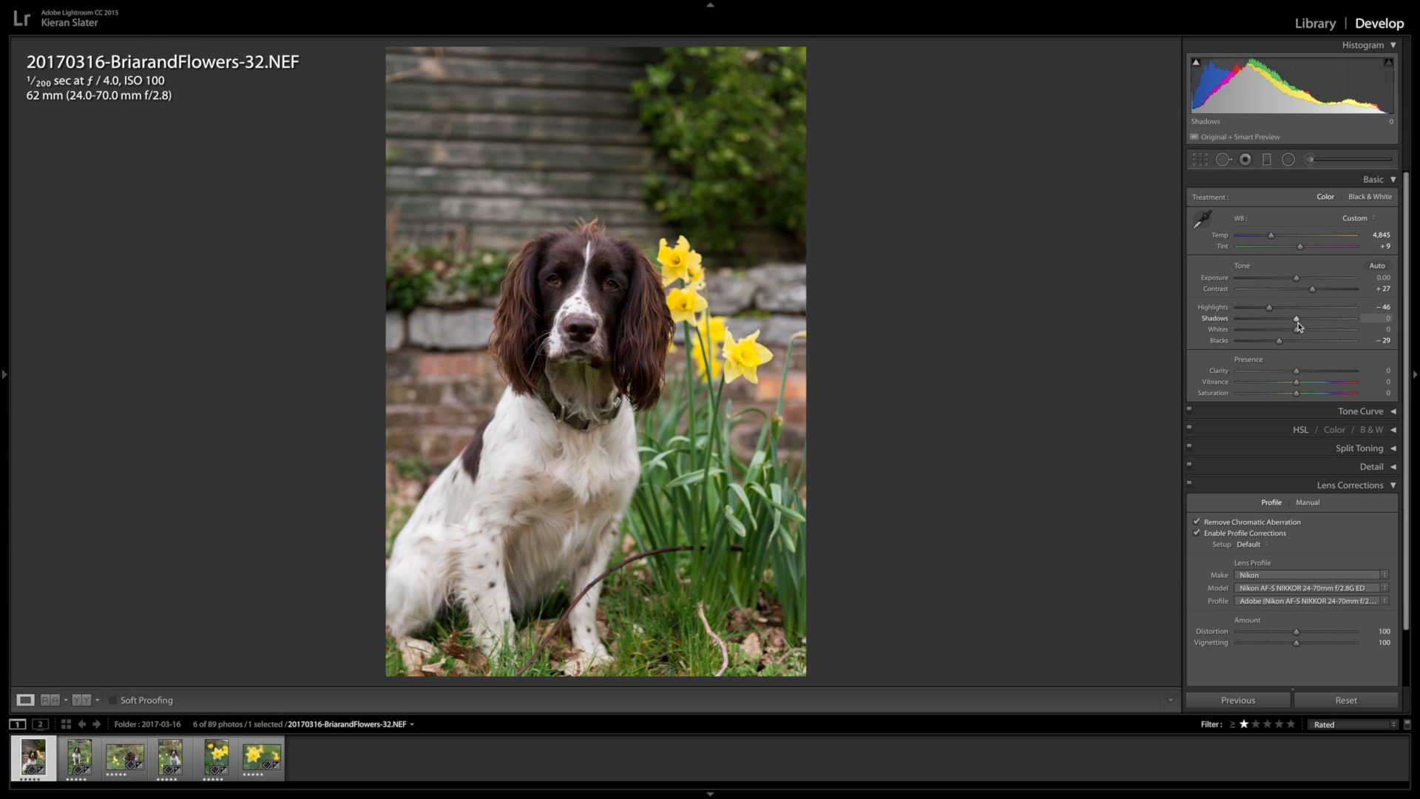
{"action": "left_click_drag", "start_coordinate": [1302, 333], "coordinate": [1307, 332]}
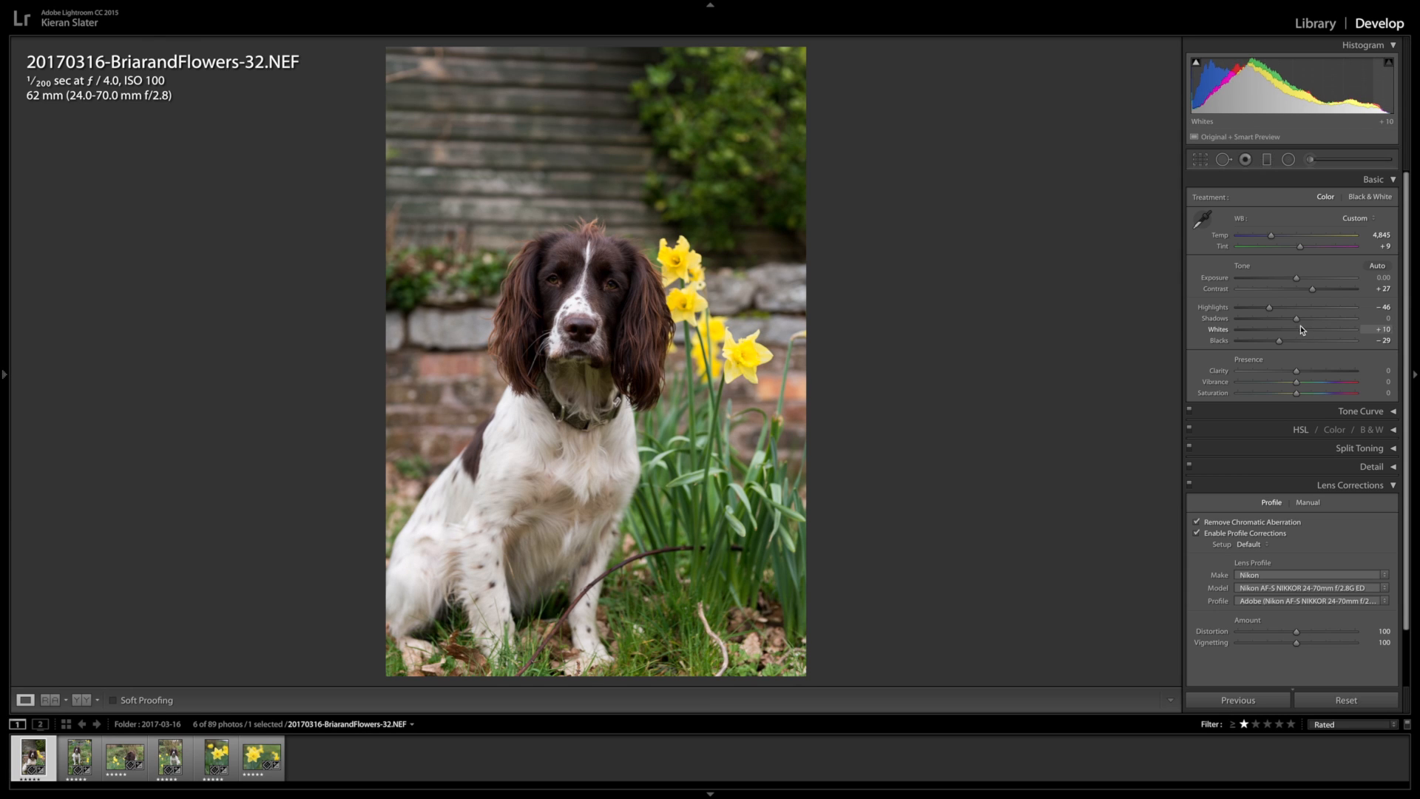
Set the clarity of BriarandFlowers-32 to +9 and cool its temperature to 4,689
{"action": "left_click", "coordinate": [1302, 375]}
{"action": "scroll", "coordinate": [1294, 518], "scroll_direction": "down", "scroll_amount": 1}
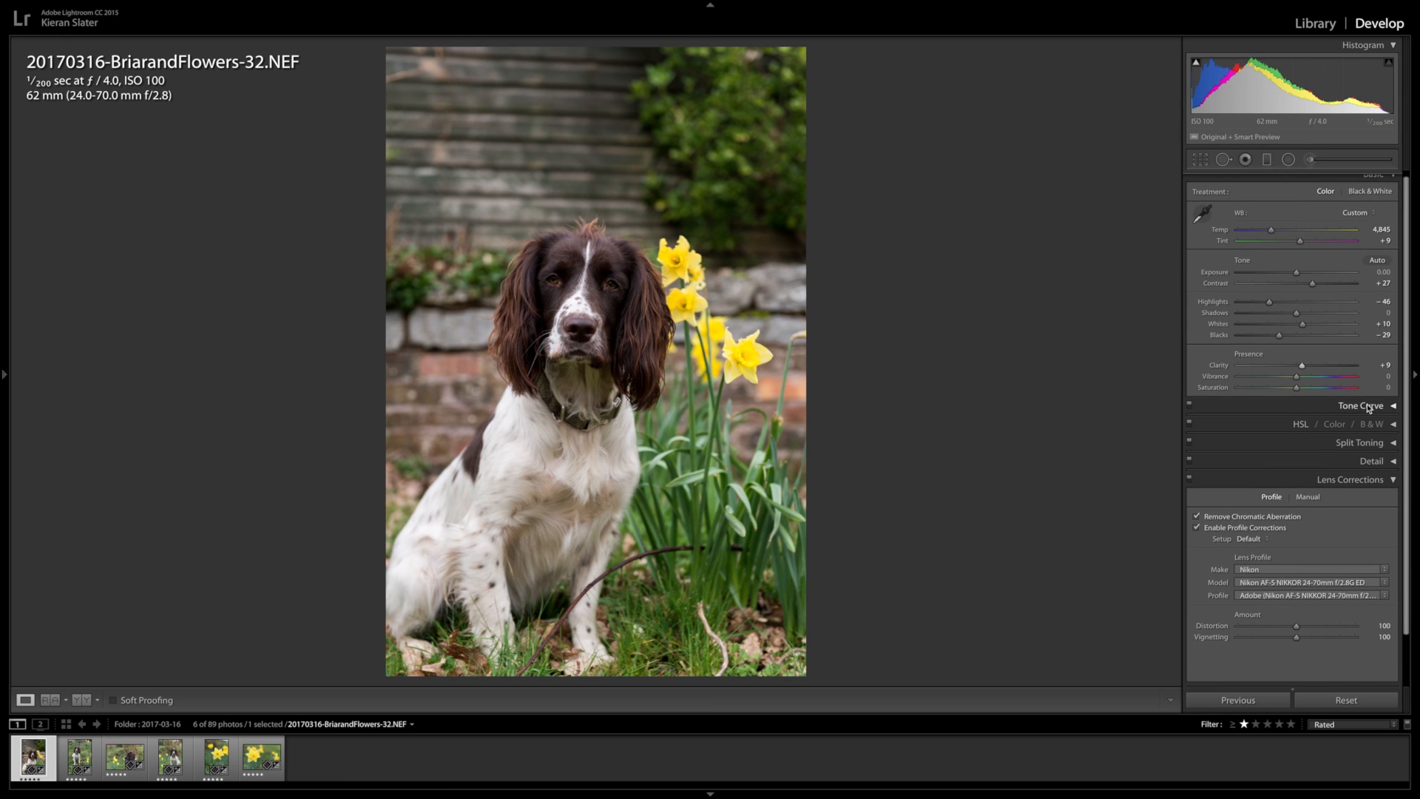
{"action": "left_click", "coordinate": [1338, 481]}
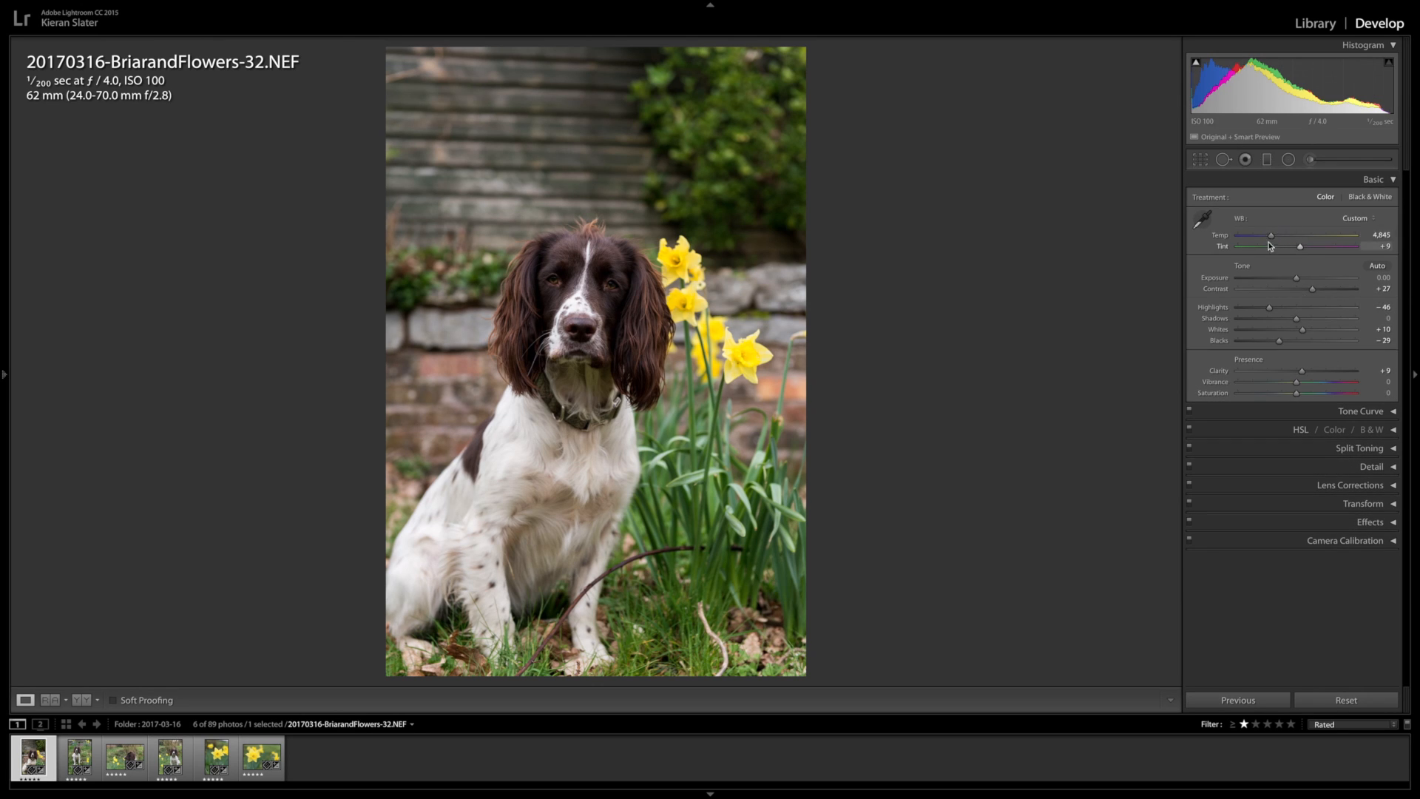
{"action": "left_click_drag", "start_coordinate": [1271, 236], "coordinate": [1269, 238]}
Apply the previous photo's develop settings to BriarandFlowers-50 and set its contrast to +16
{"action": "key", "text": "Right"}
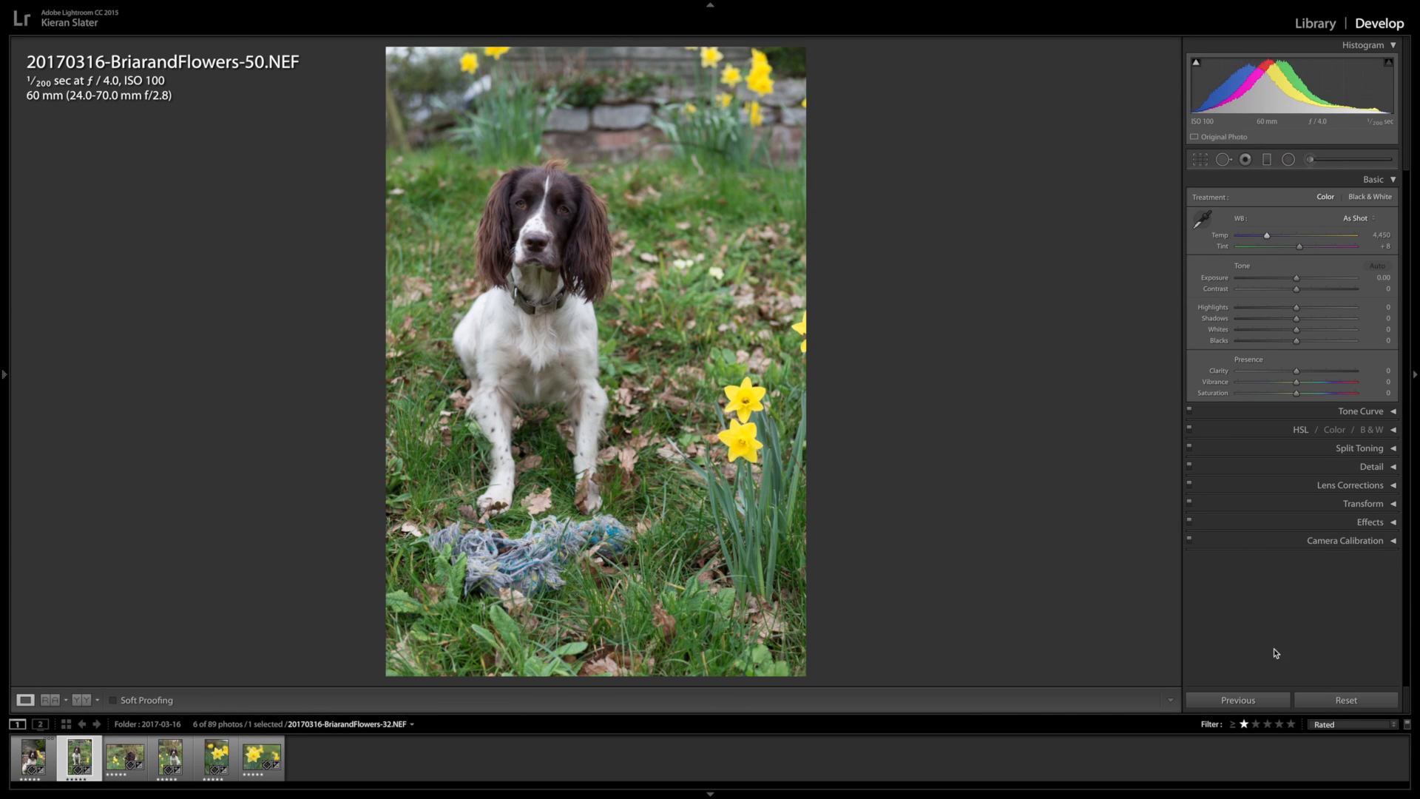
{"action": "left_click", "coordinate": [1266, 701]}
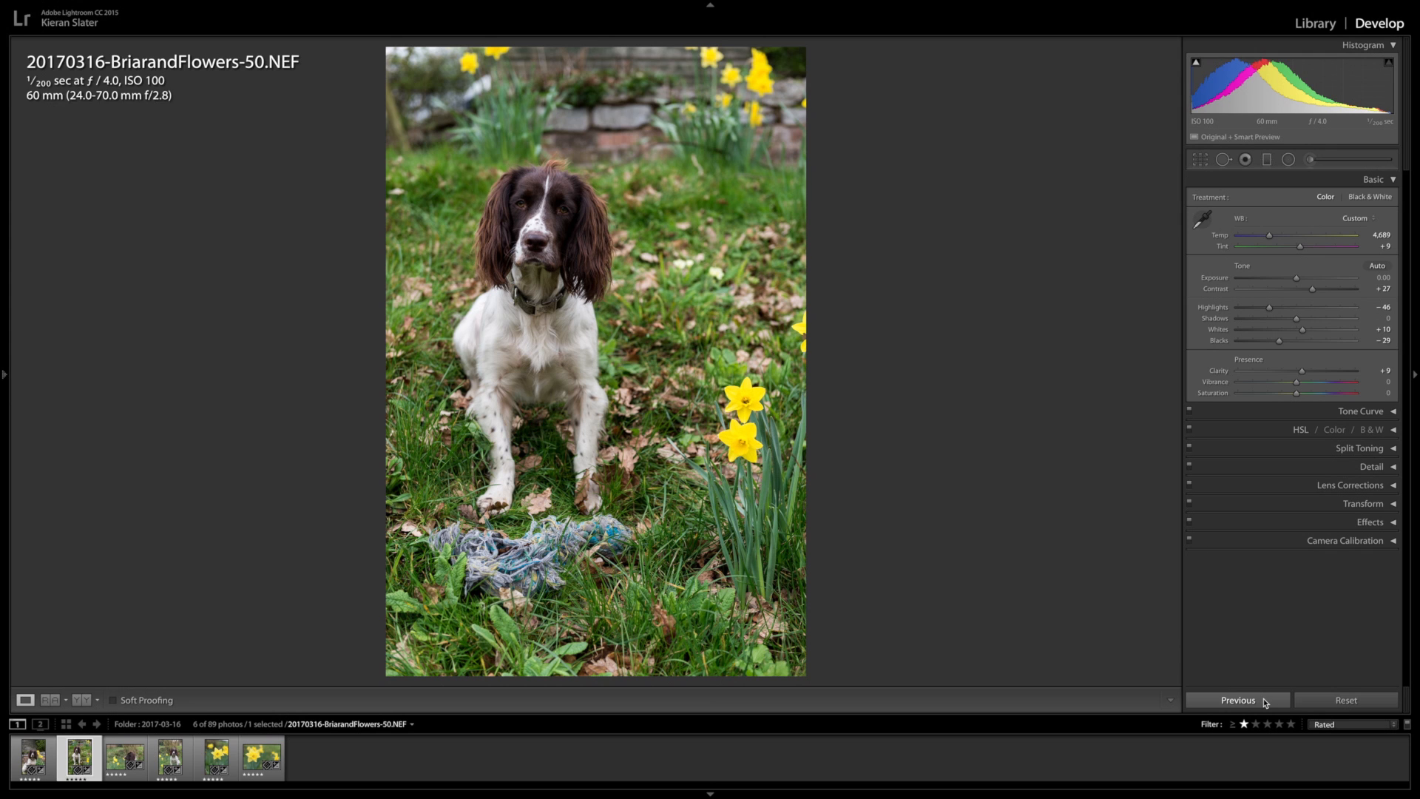
{"action": "left_click_drag", "start_coordinate": [1312, 289], "coordinate": [1303, 293]}
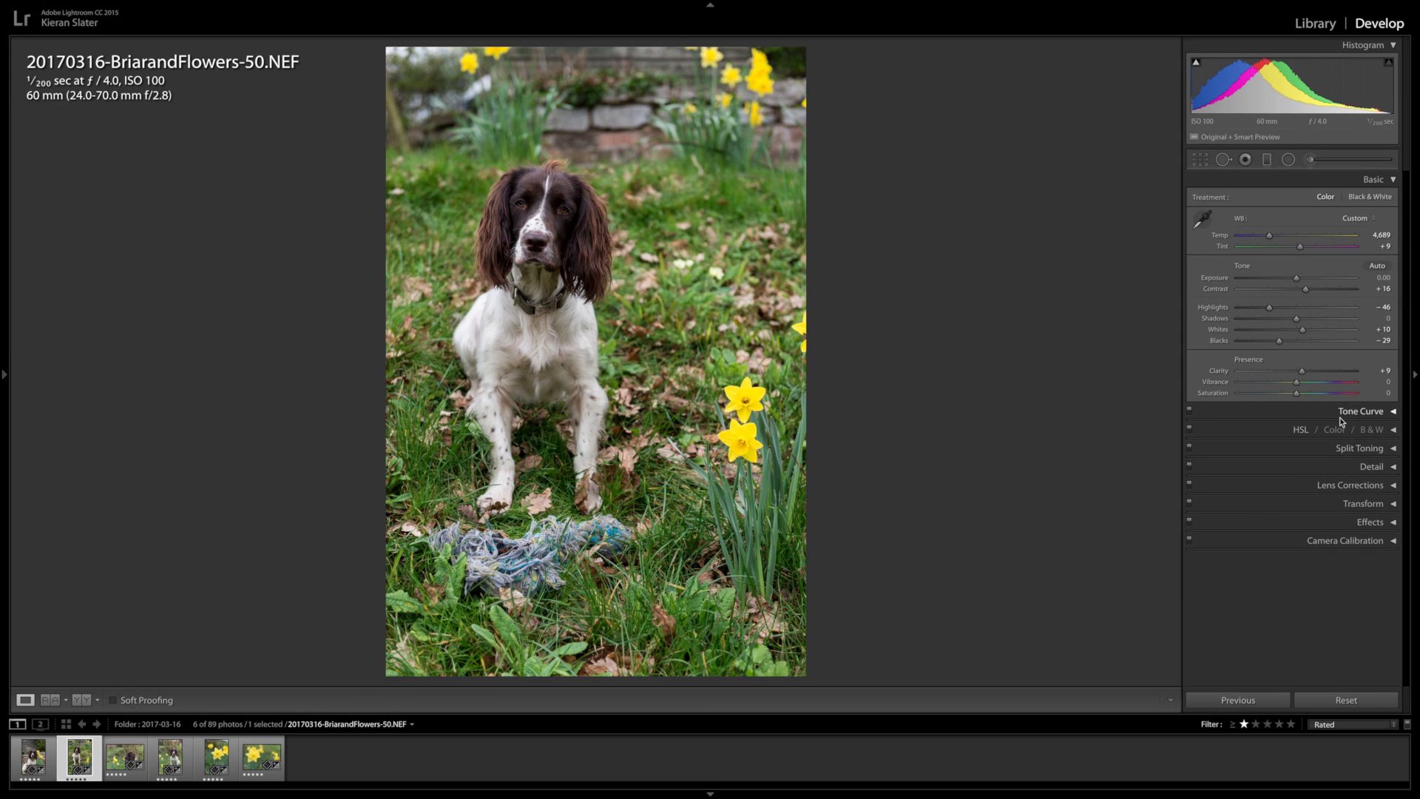
Lower the Darks region of the tone curve to −8 on BriarandFlowers-50
{"action": "left_click", "coordinate": [1363, 411]}
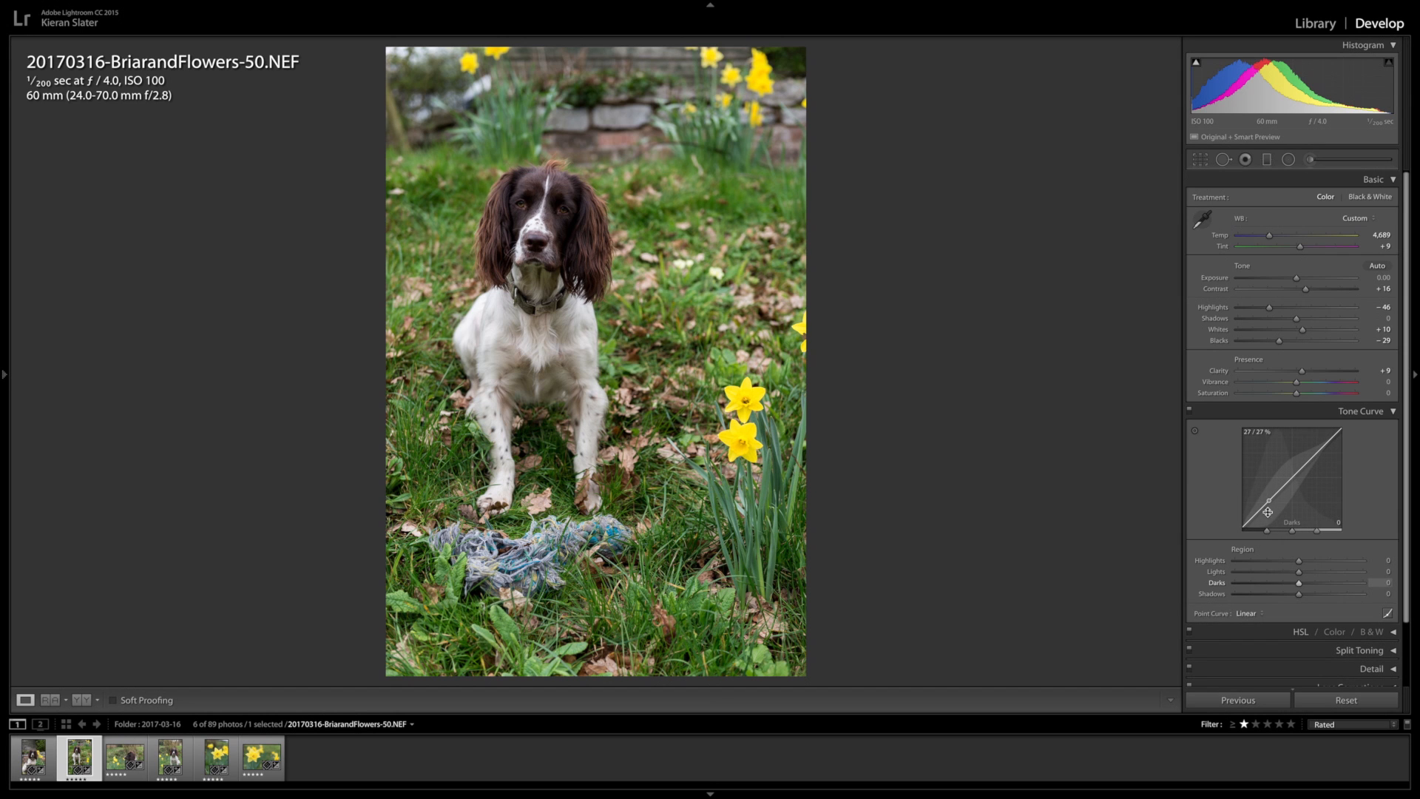
{"action": "left_click_drag", "start_coordinate": [1268, 501], "coordinate": [1268, 504]}
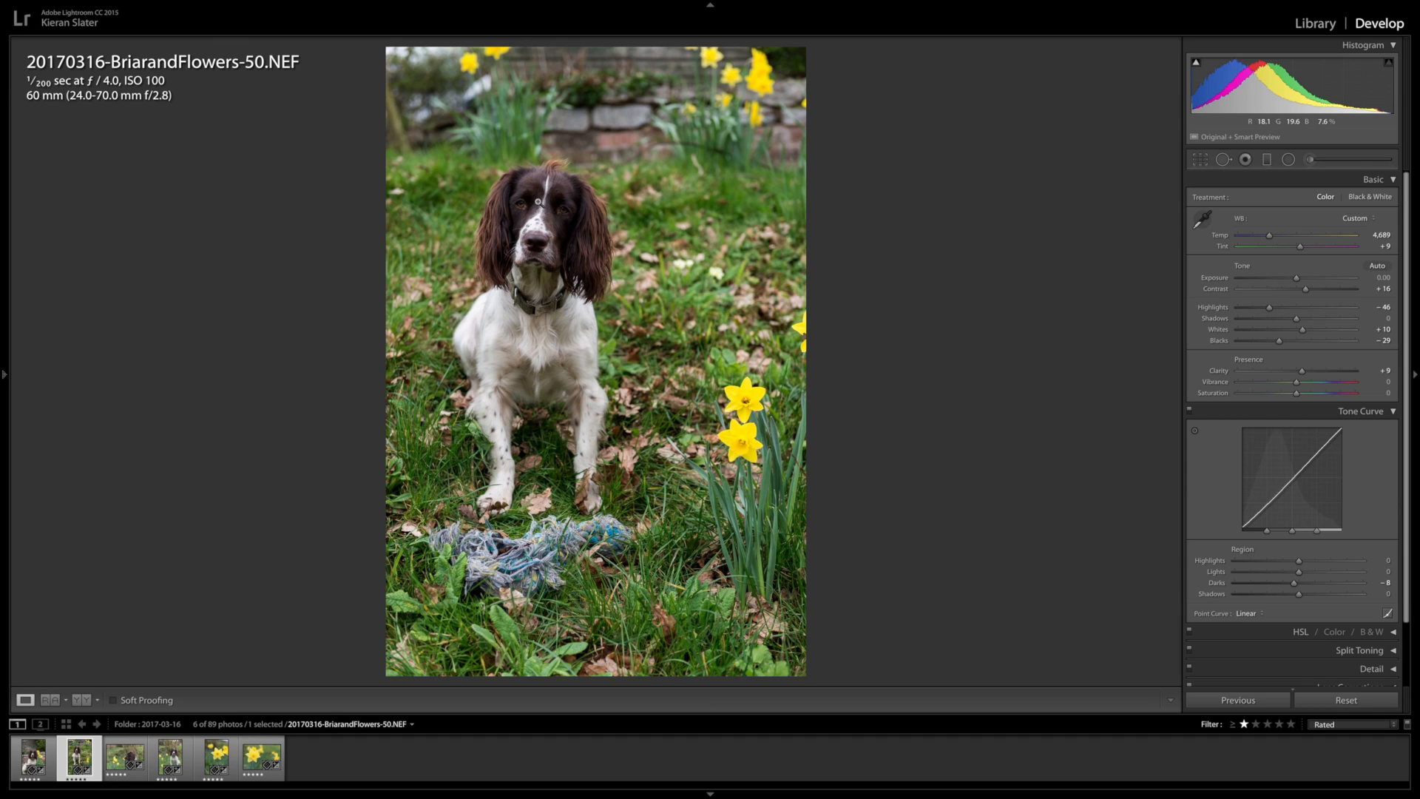
{"action": "left_click", "coordinate": [1370, 411]}
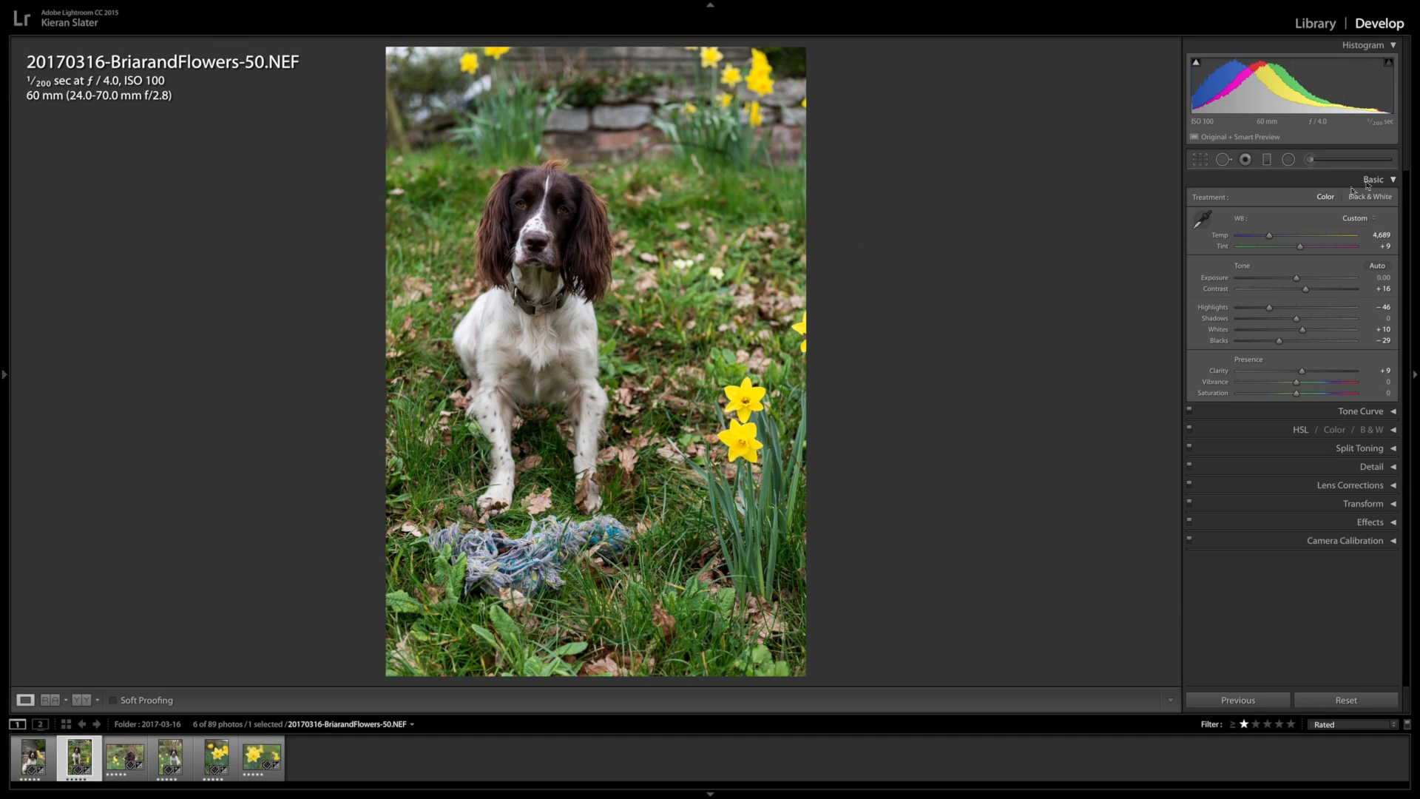
Crop BriarandFlowers-50 slightly tighter at its original aspect ratio and reposition the dog and daffodils within the frame
{"action": "left_click", "coordinate": [1202, 159]}
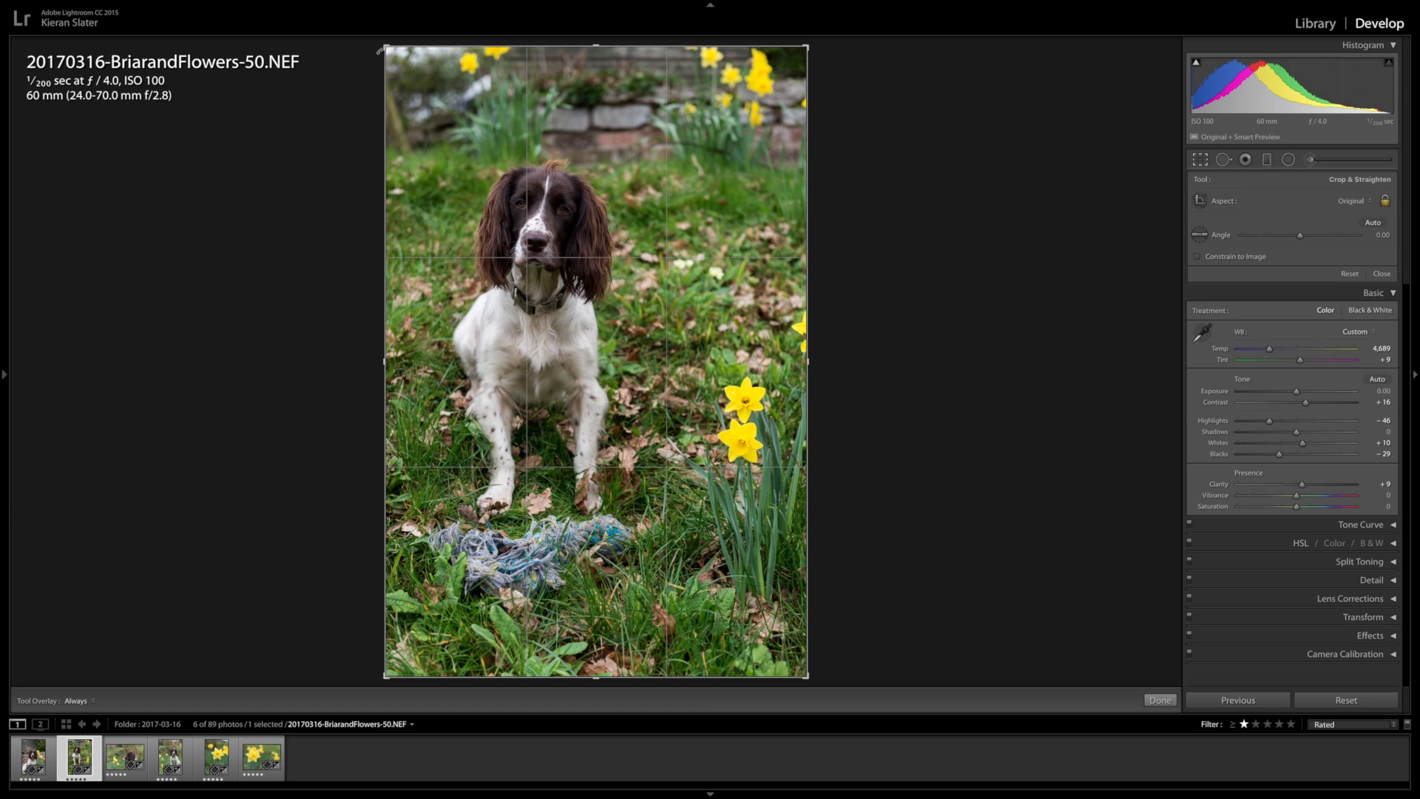
{"action": "left_click_drag", "start_coordinate": [384, 47], "coordinate": [404, 74]}
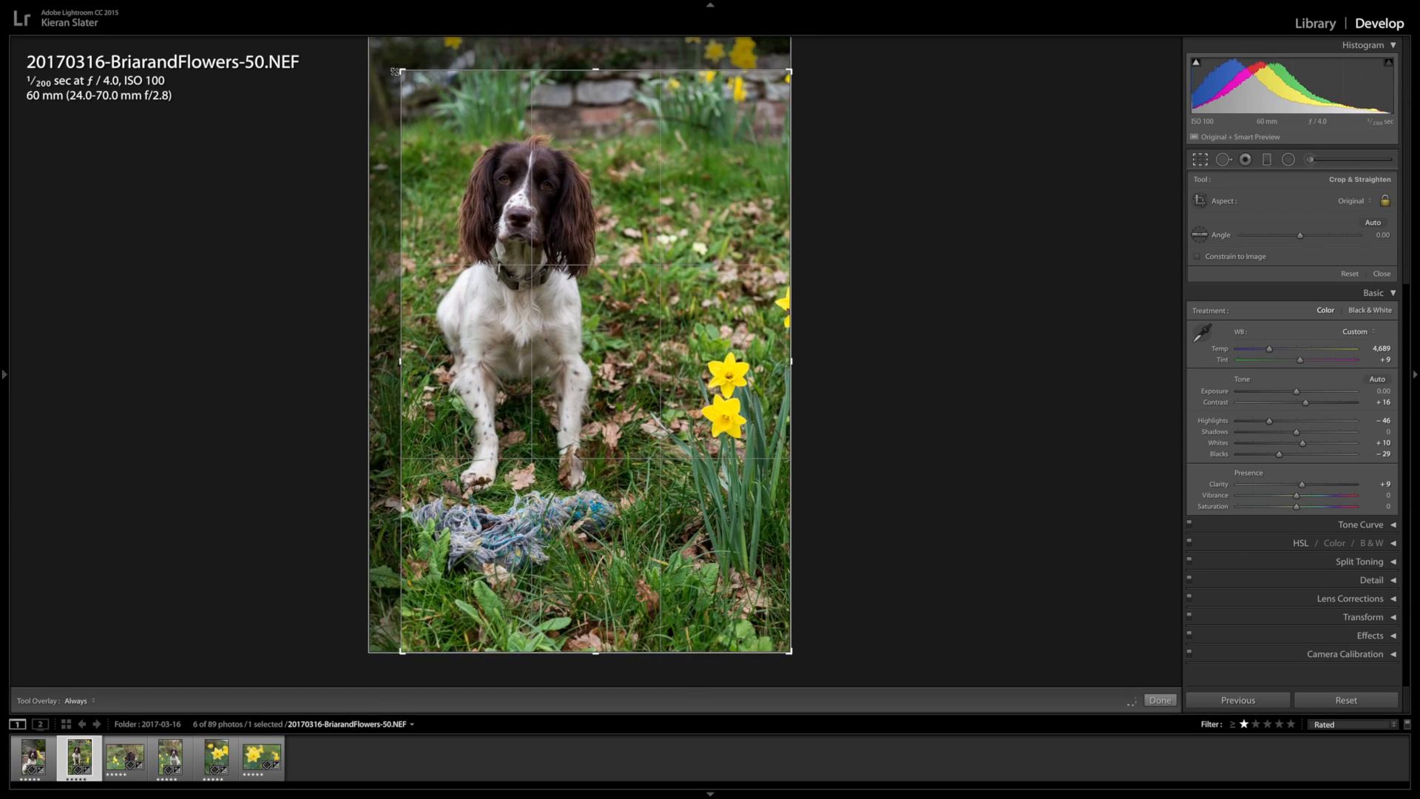
{"action": "left_click_drag", "start_coordinate": [585, 191], "coordinate": [604, 200]}
{"action": "left_click", "coordinate": [1159, 700]}
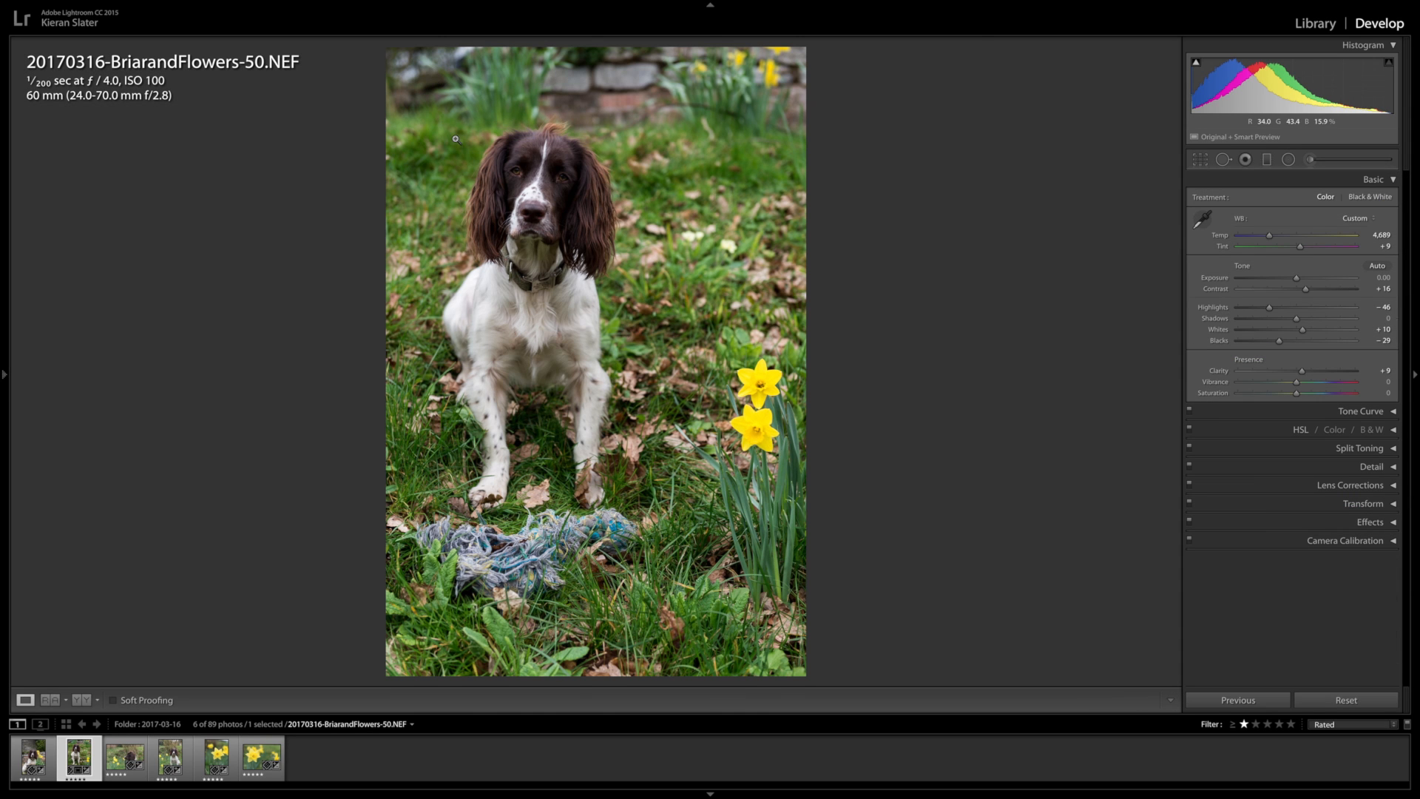
Apply the previous photo's develop settings to BriarandFlowers-55 and reset the crop that came with them
{"action": "key", "text": "Right"}
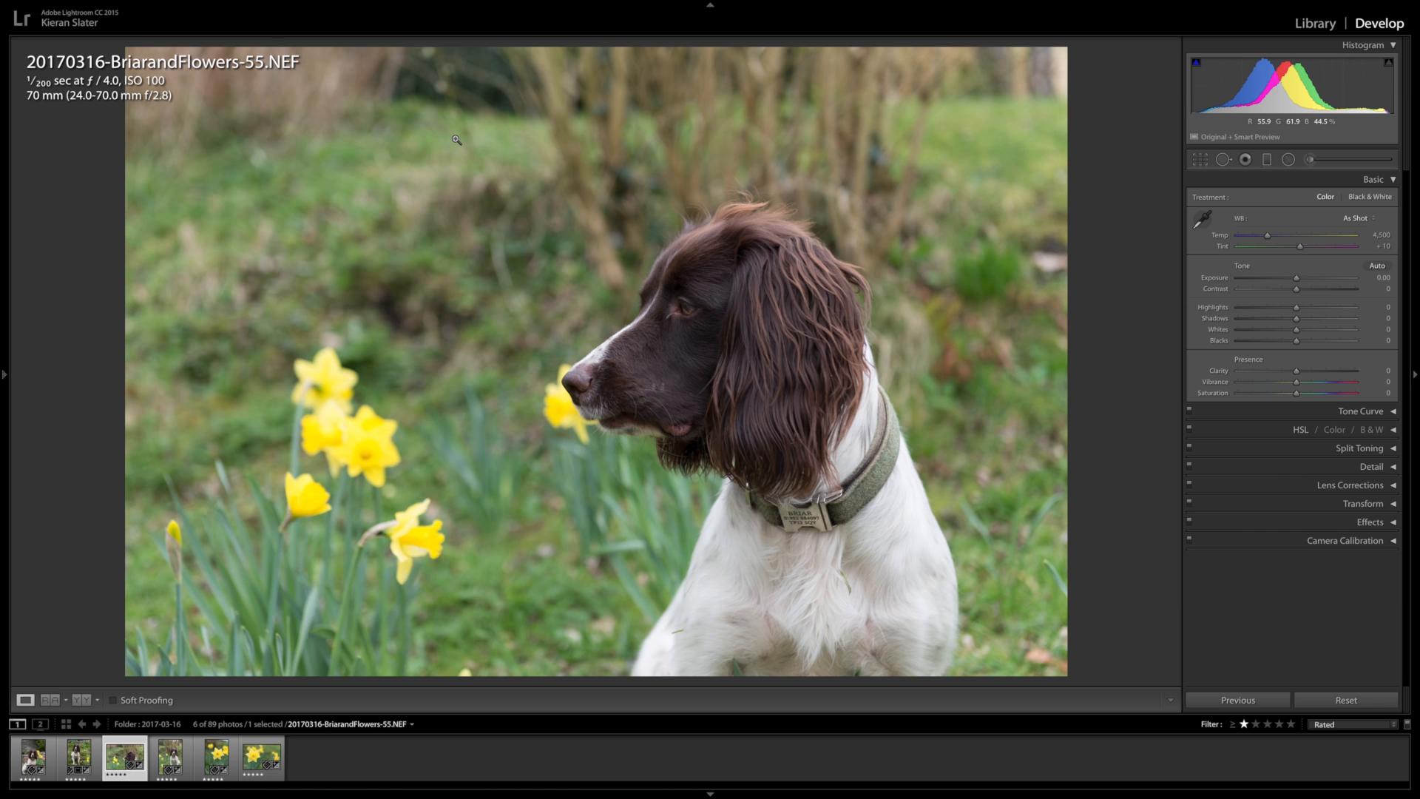
{"action": "left_click", "coordinate": [1237, 699]}
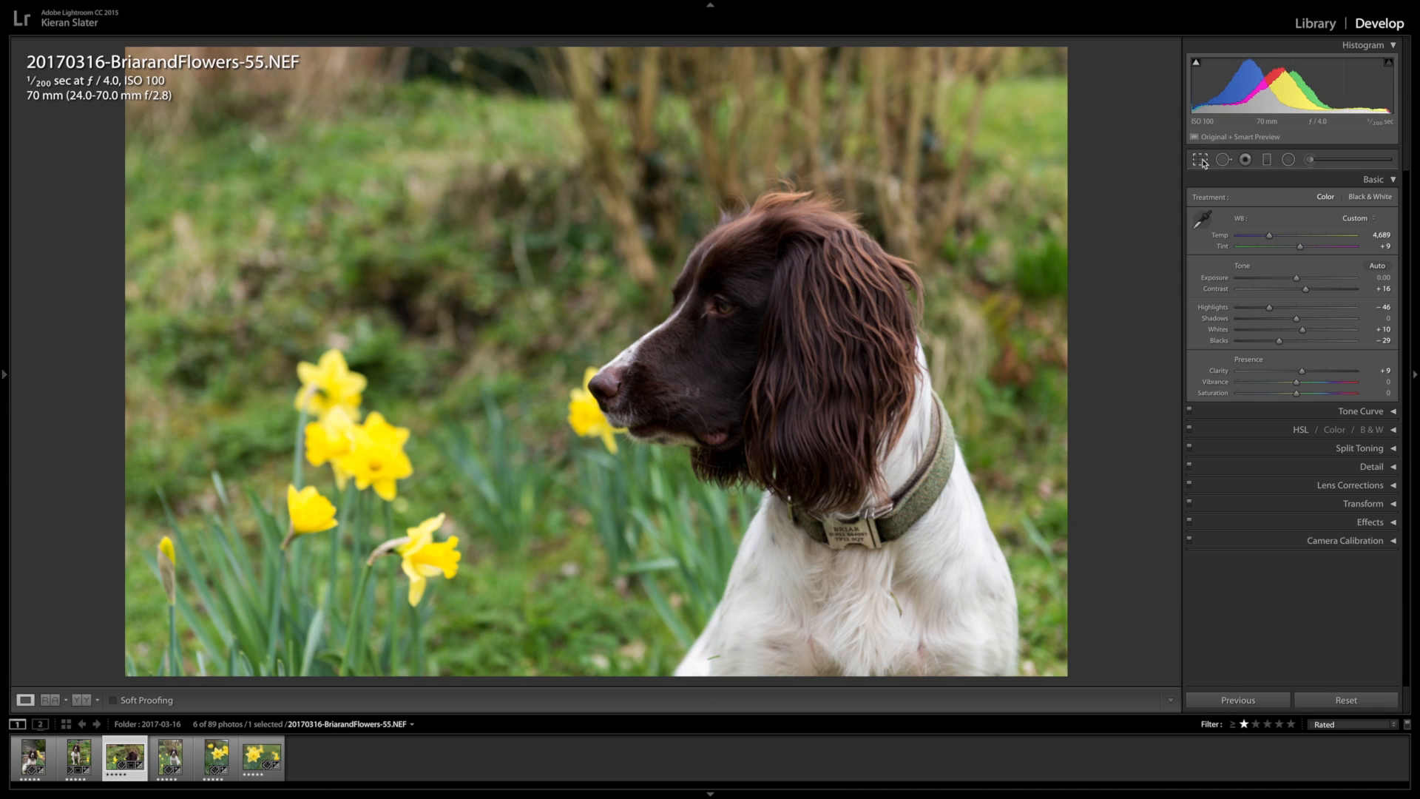
{"action": "left_click", "coordinate": [1202, 159]}
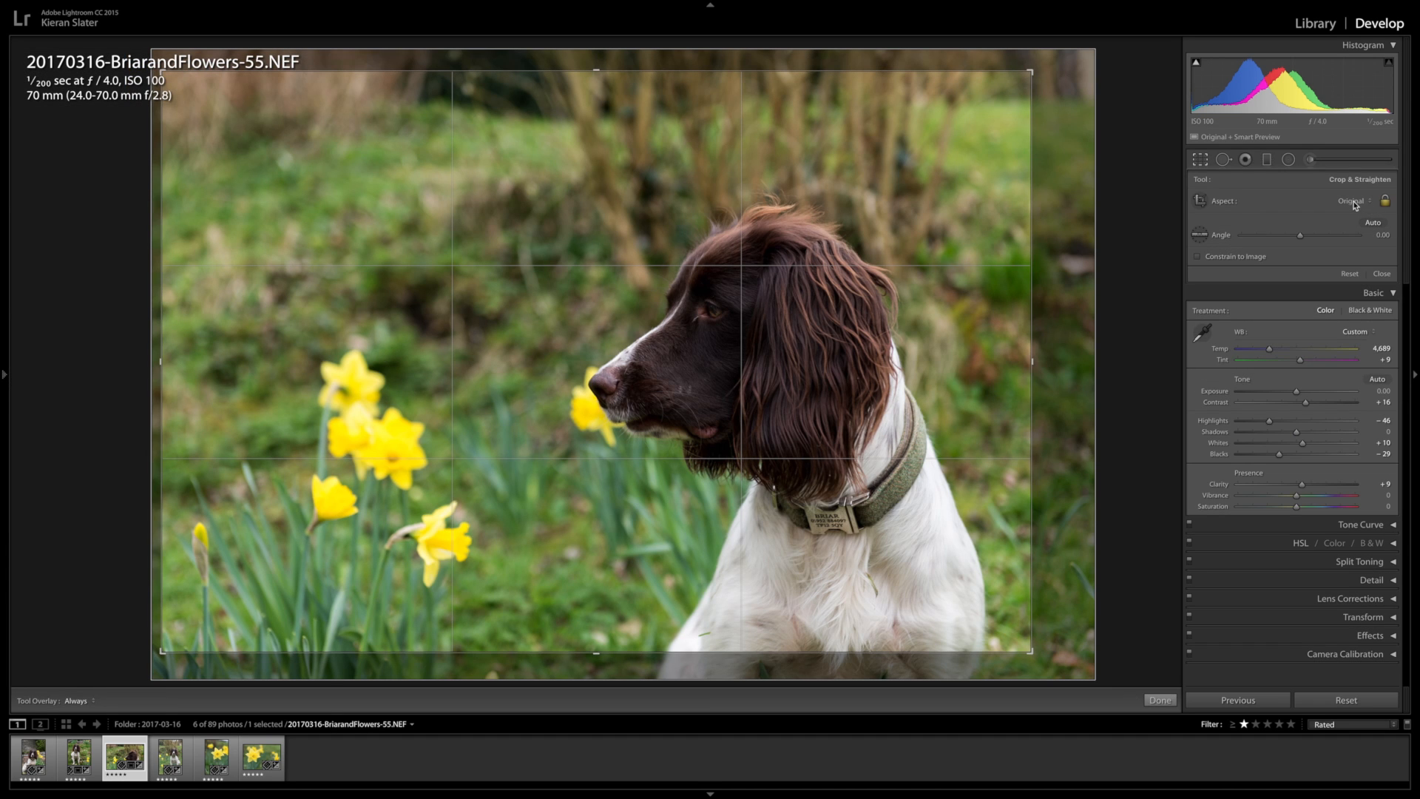
{"action": "left_click", "coordinate": [1350, 273]}
{"action": "left_click", "coordinate": [1205, 163]}
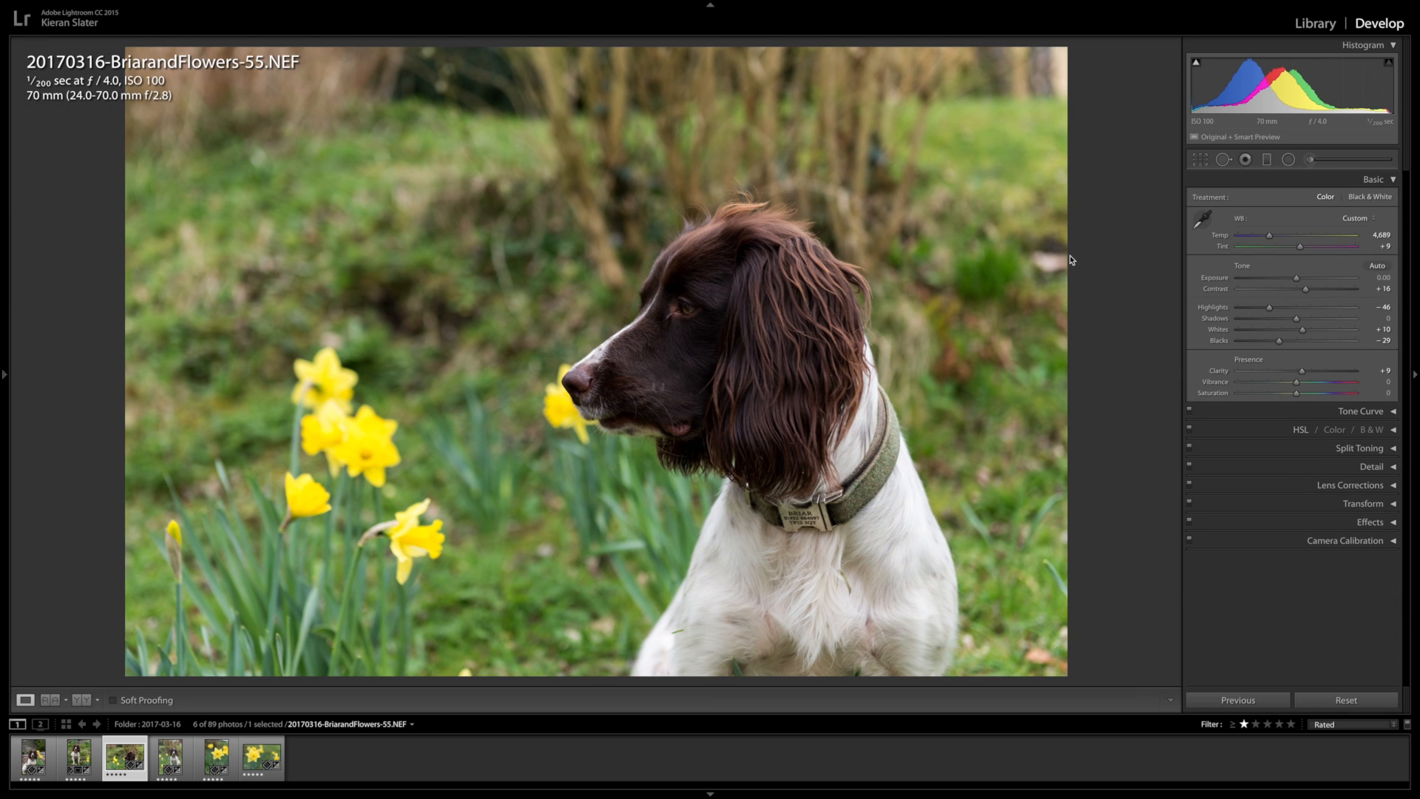
Crop BriarandFlowers-55 slightly at its original aspect ratio, trimming the upper and right edges around the dog
{"action": "left_click", "coordinate": [1200, 159]}
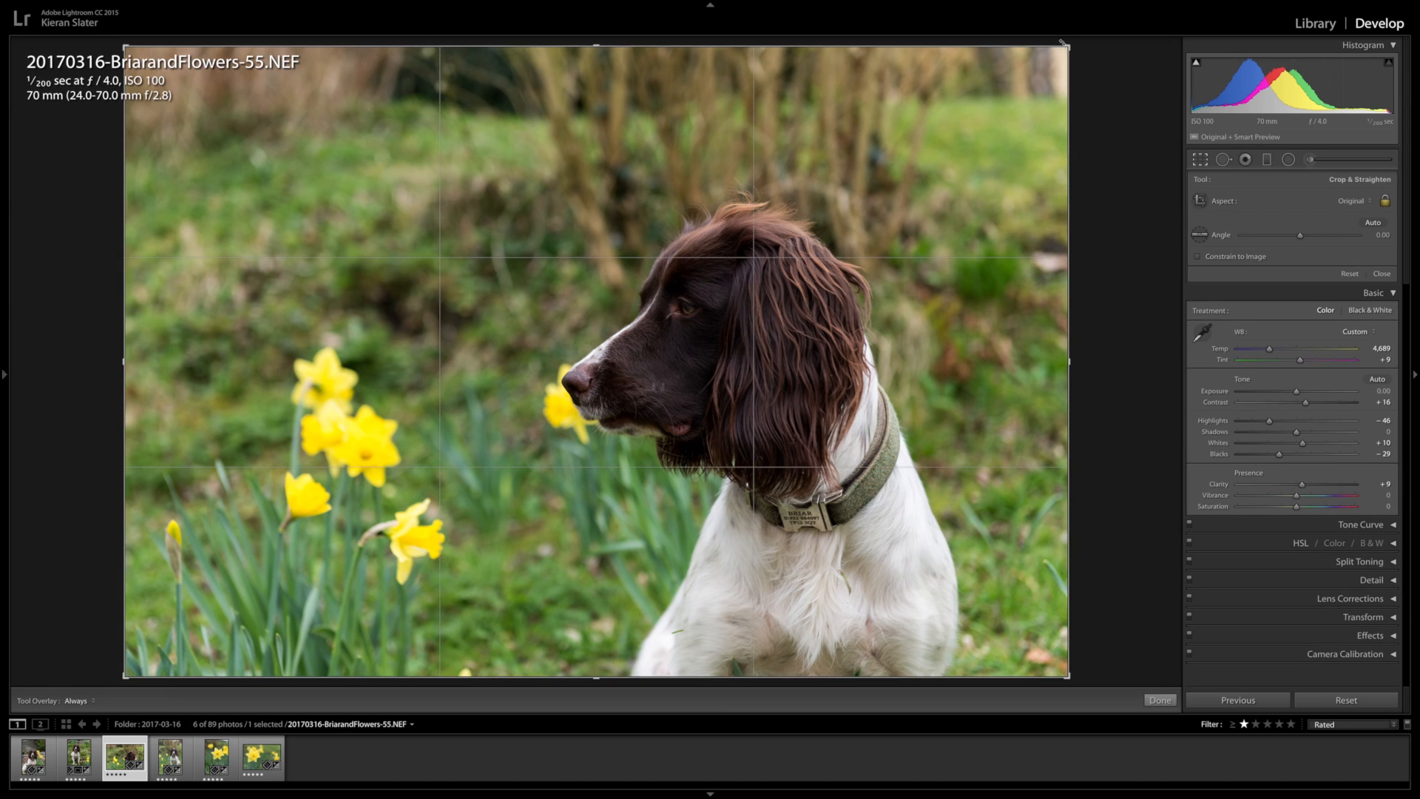
{"action": "left_click_drag", "start_coordinate": [1043, 64], "coordinate": [1012, 83]}
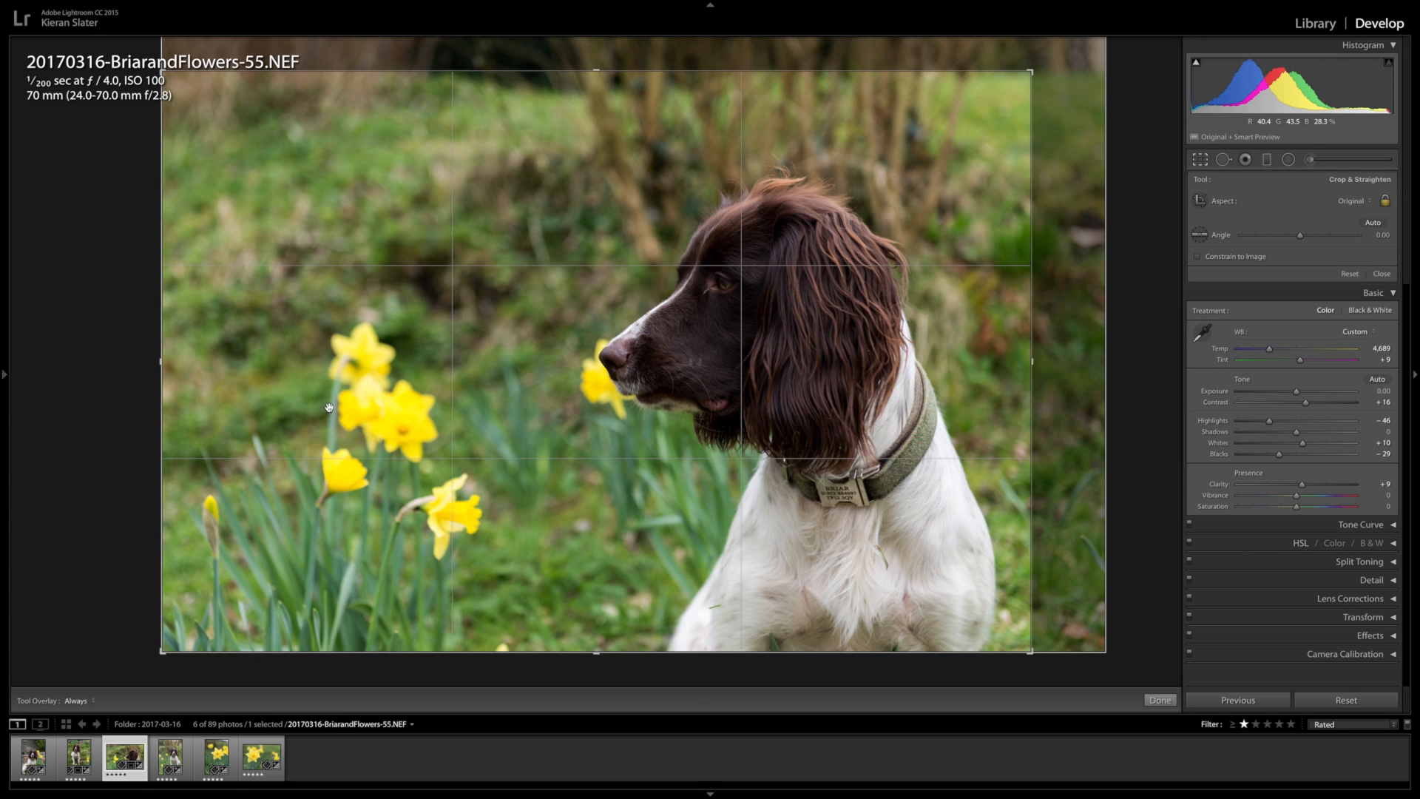
{"action": "left_click", "coordinate": [1160, 700]}
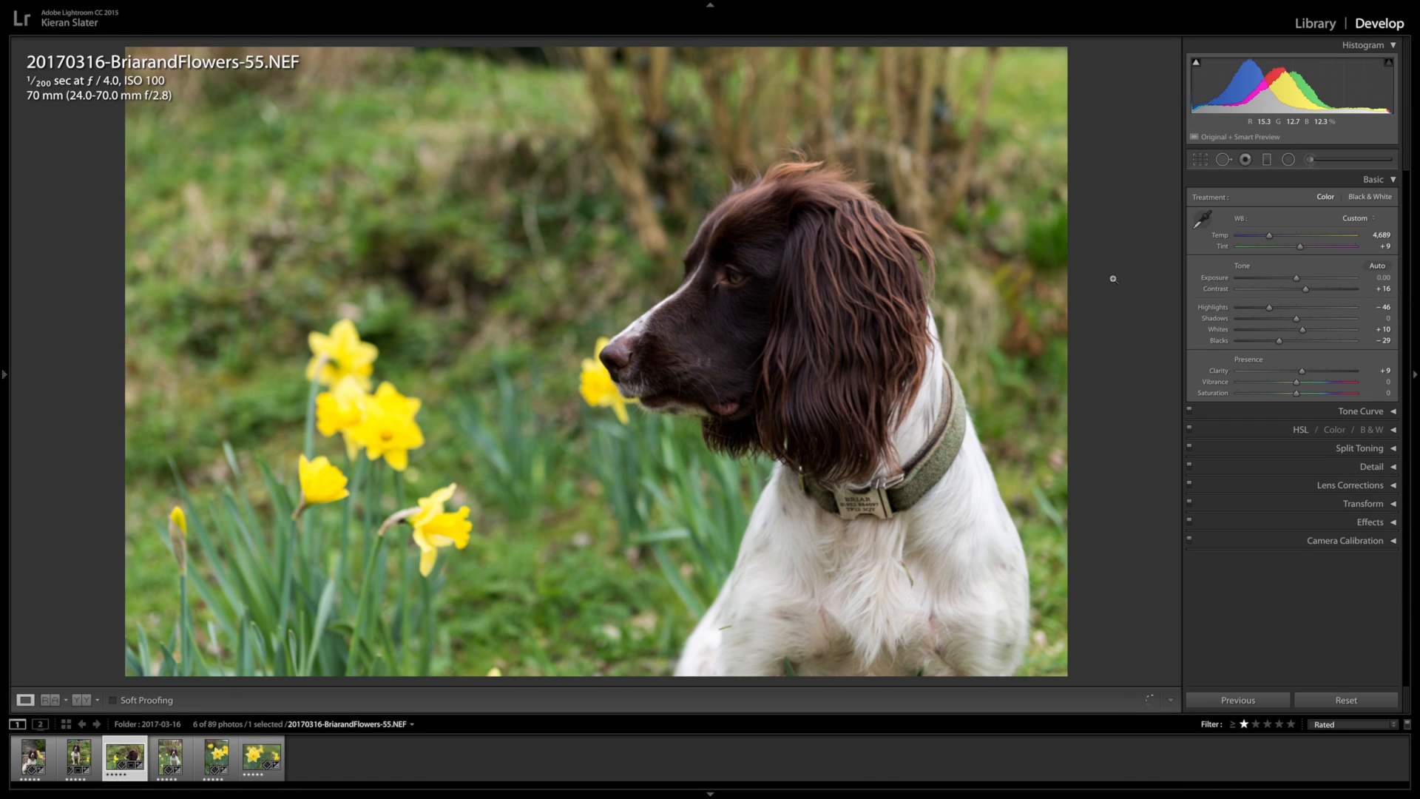
On BriarandFlowers-55, set clarity to +12, contrast to +21 and temperature to 4,597
{"action": "left_click_drag", "start_coordinate": [1301, 370], "coordinate": [1303, 369]}
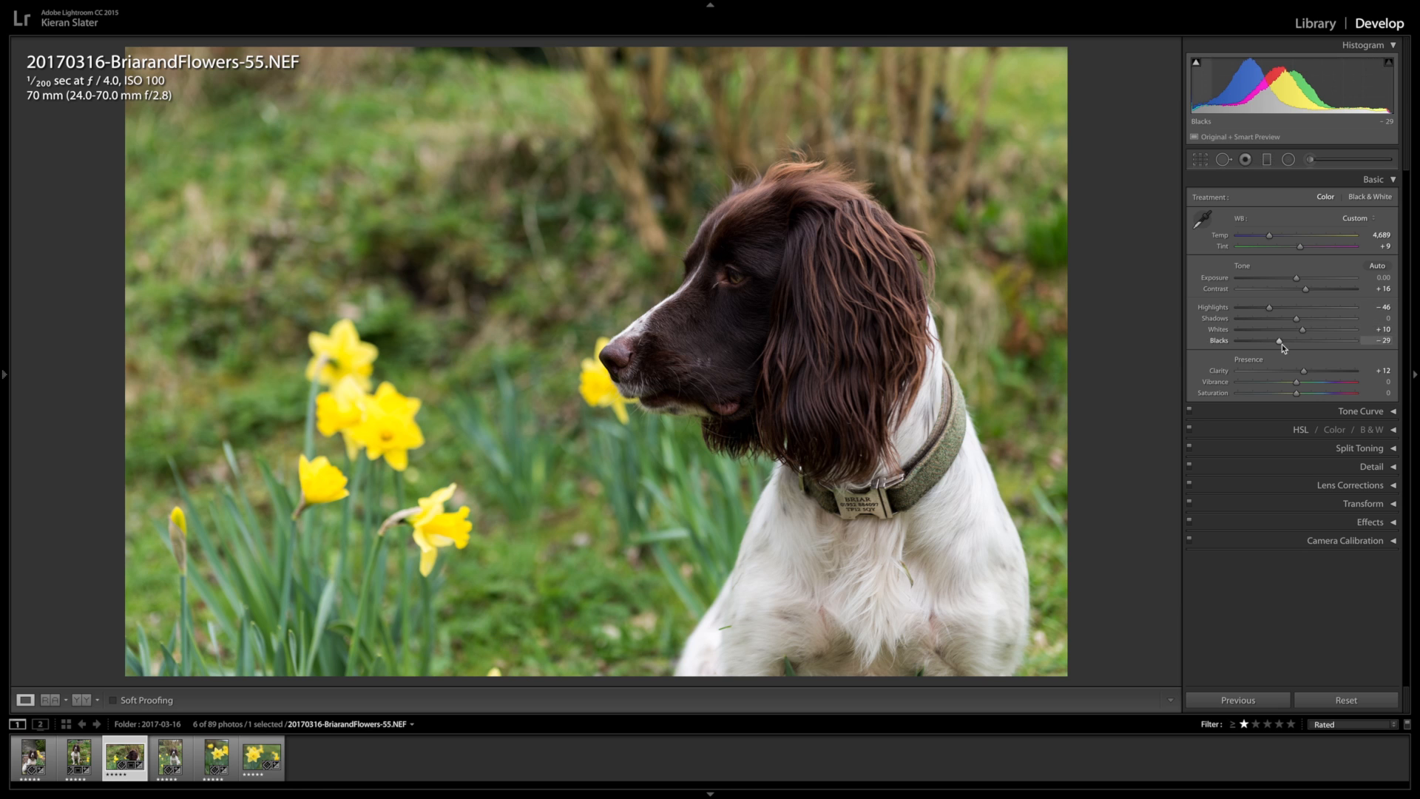
{"action": "left_click_drag", "start_coordinate": [1306, 290], "coordinate": [1309, 289]}
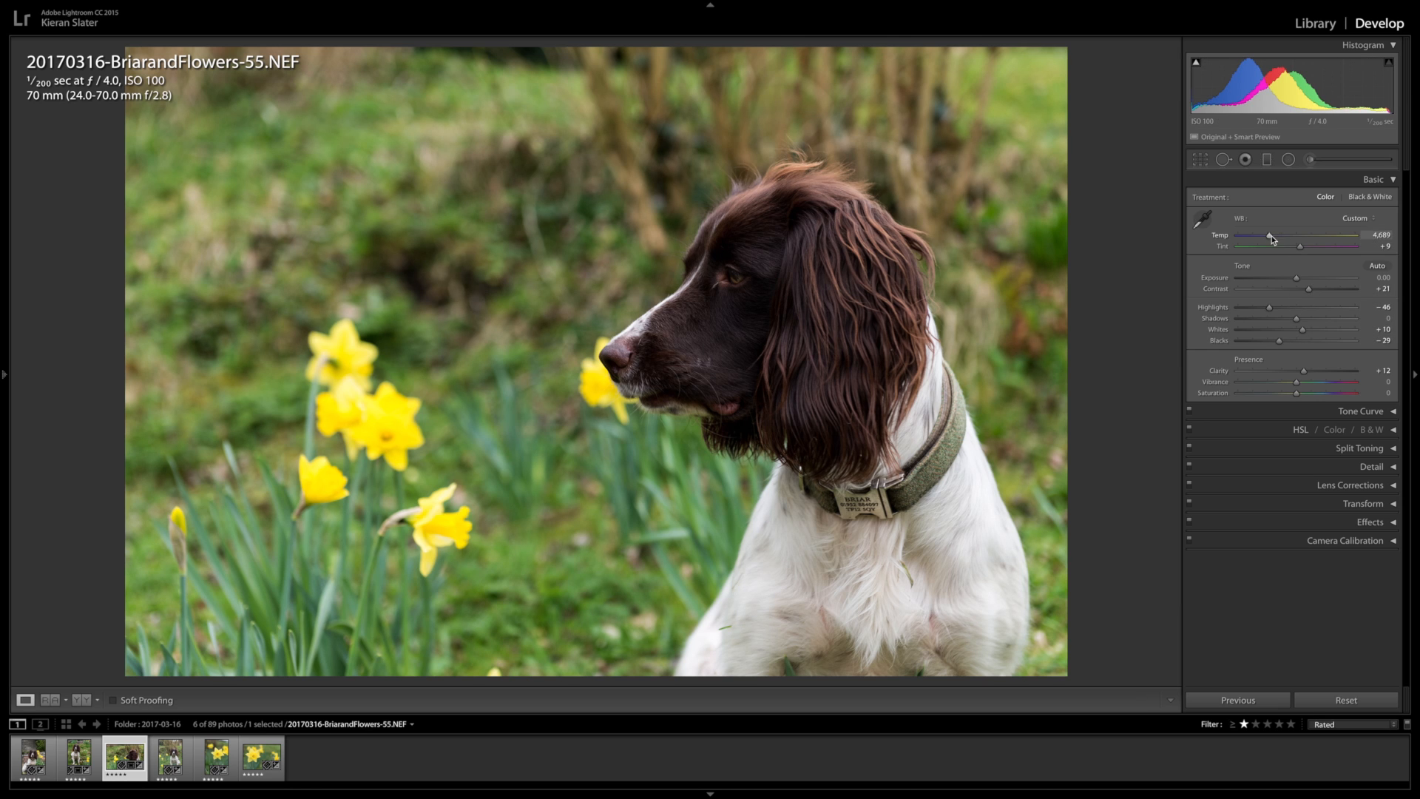
{"action": "left_click_drag", "start_coordinate": [1270, 235], "coordinate": [1272, 235]}
Apply the previous photo's develop settings to BriarandFlowers-63 and reset its copied crop
{"action": "key", "text": "Right"}
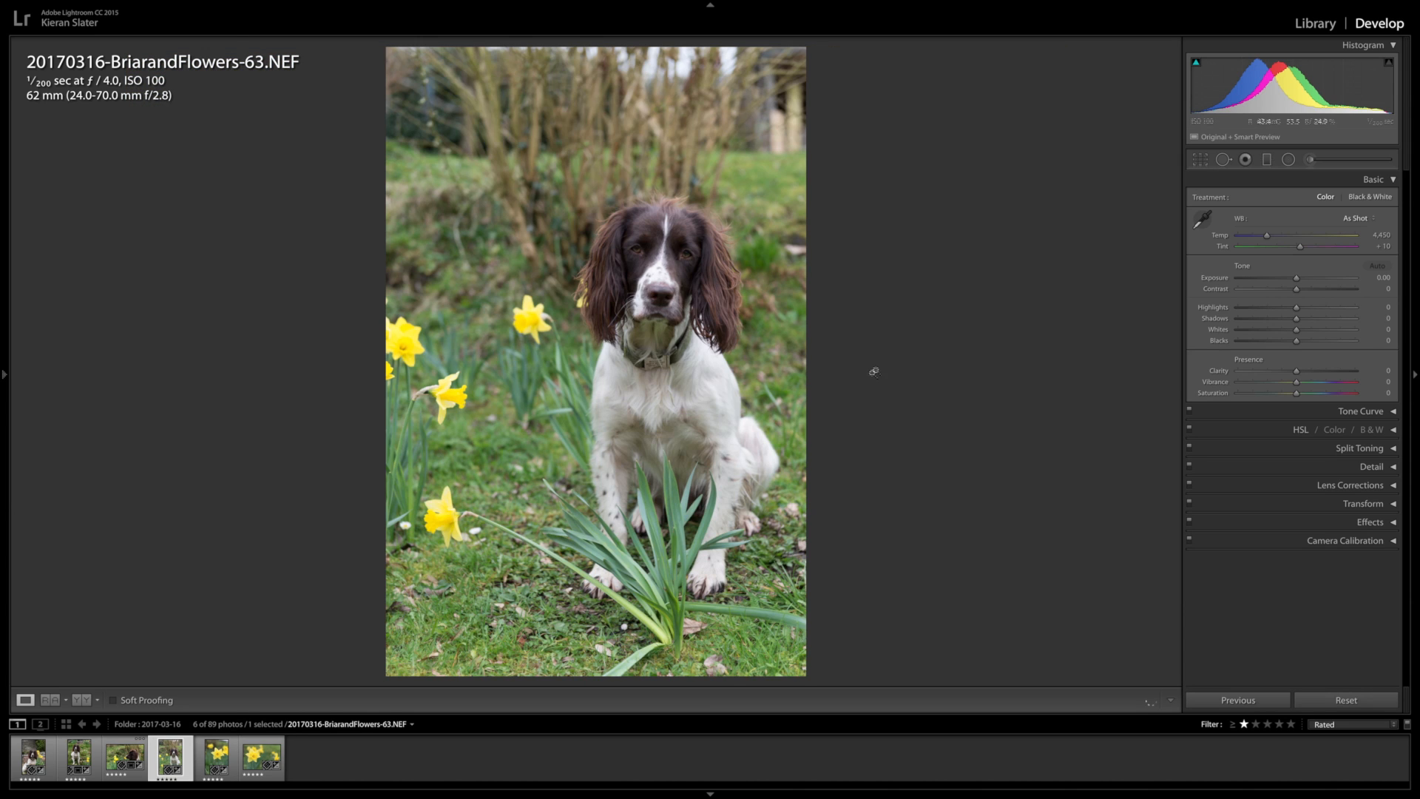
{"action": "left_click", "coordinate": [1238, 699]}
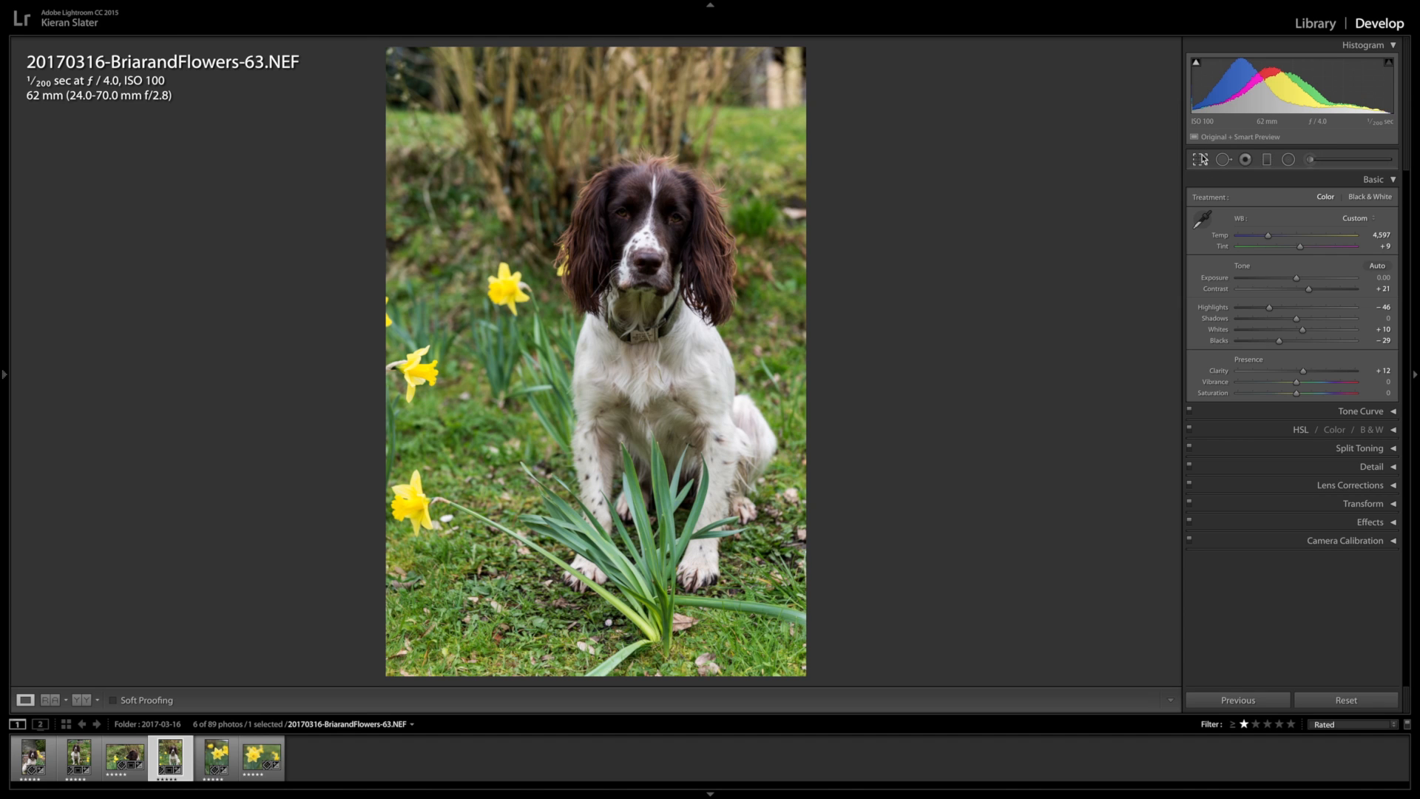
{"action": "left_click", "coordinate": [1201, 159]}
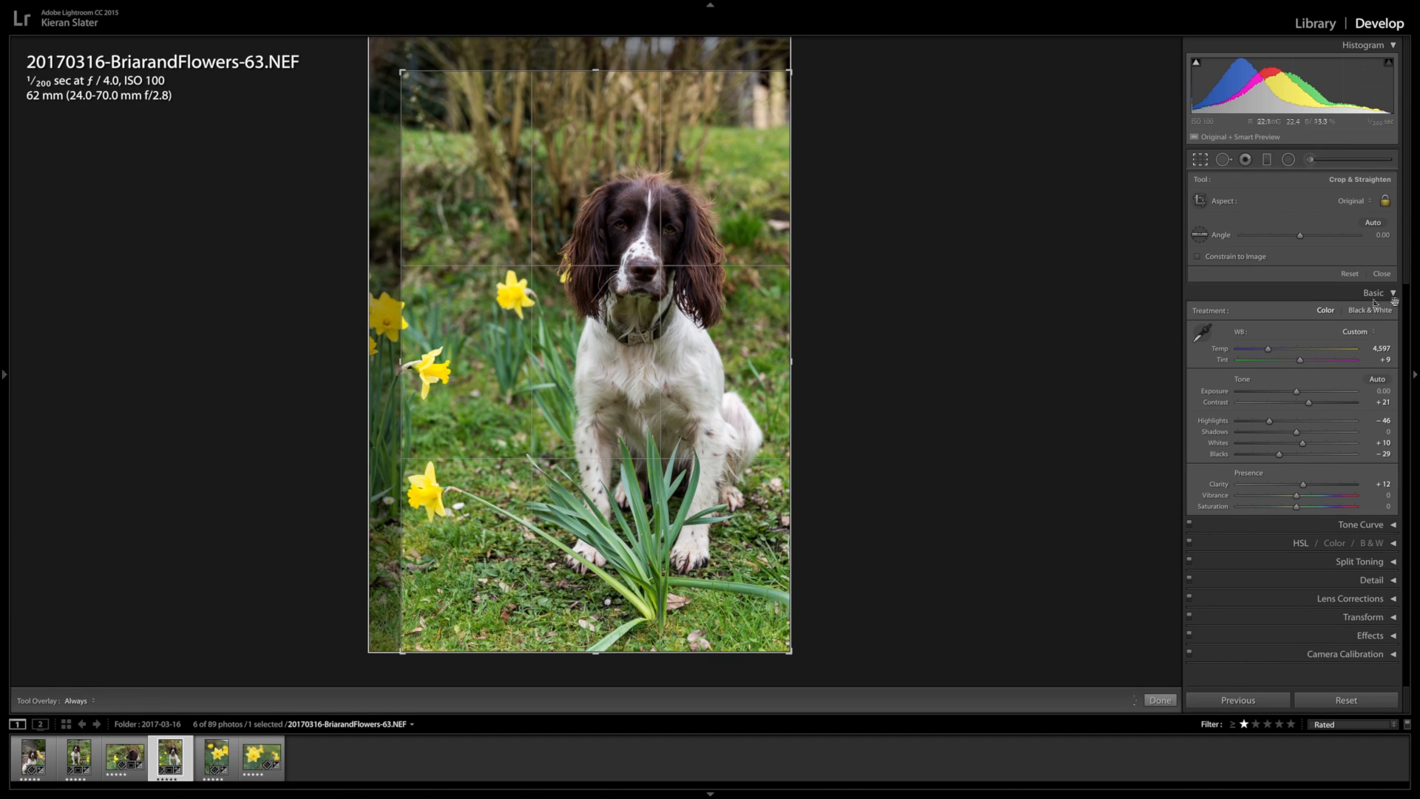
{"action": "left_click", "coordinate": [1350, 273]}
Crop BriarandFlowers-63 very slightly at its original aspect ratio, keeping the daffodils on the left in the frame
{"action": "left_click_drag", "start_coordinate": [387, 47], "coordinate": [395, 60]}
{"action": "left_click_drag", "start_coordinate": [471, 97], "coordinate": [484, 98]}
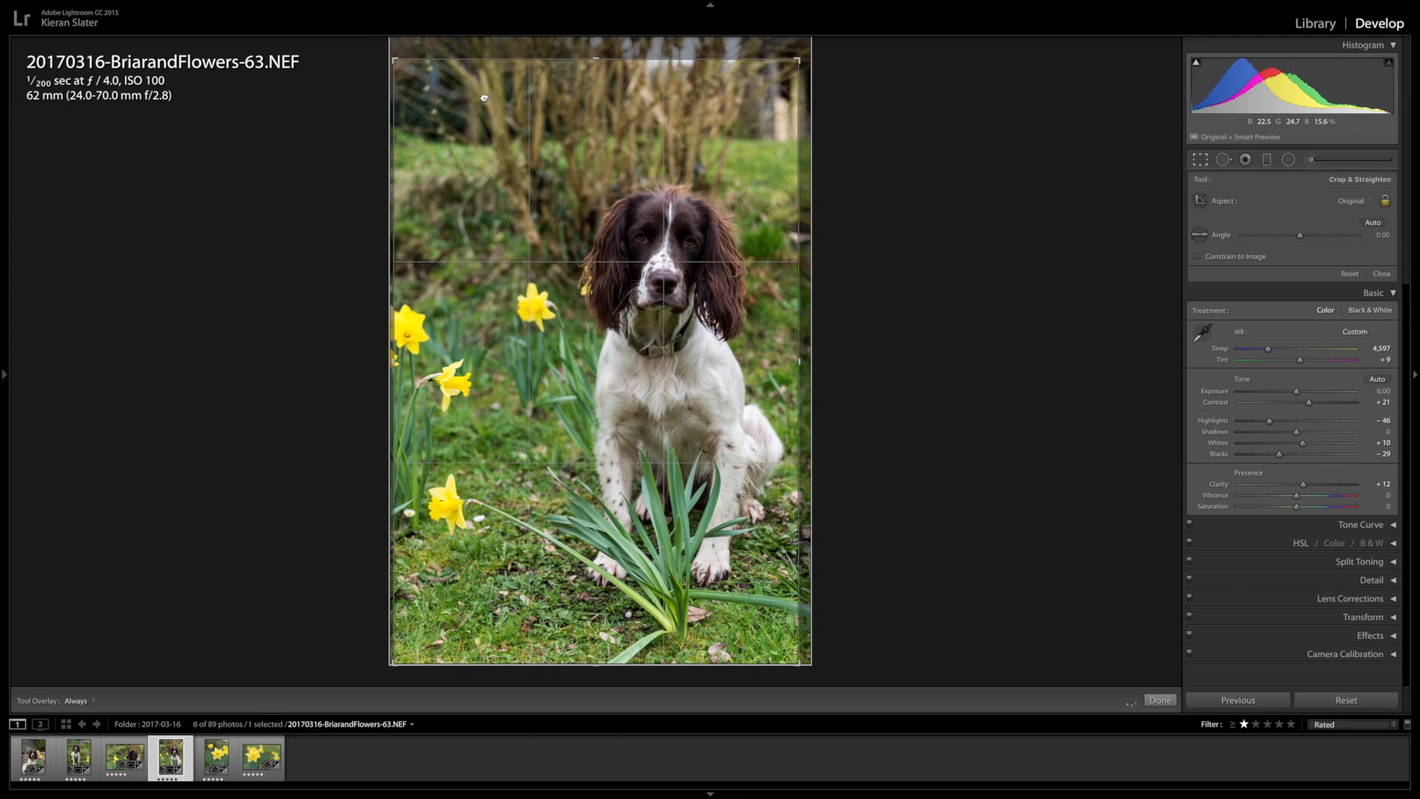
{"action": "left_click", "coordinate": [1158, 699]}
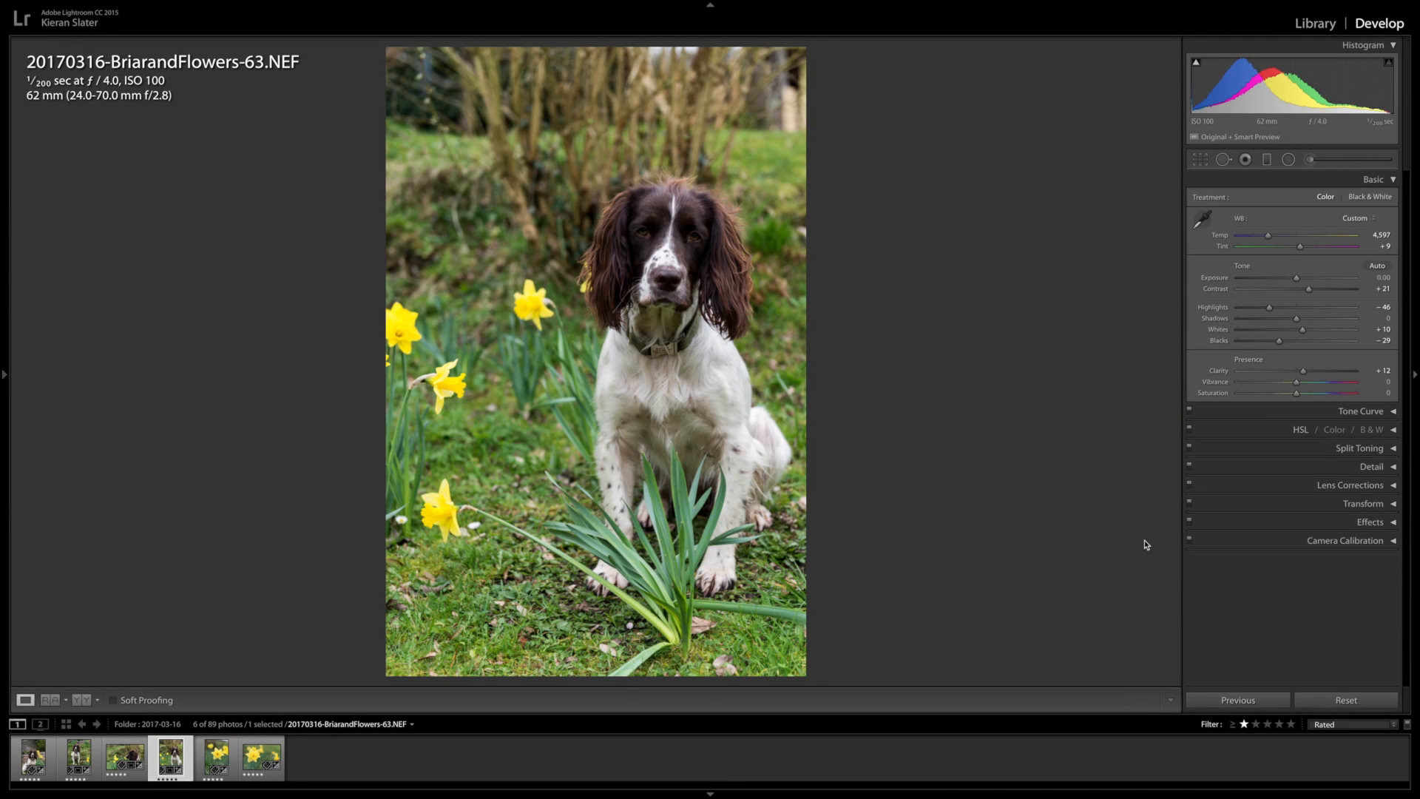
Crop the single-daffodil photo BriarandFlowers-77 tighter at its original aspect ratio, placing the main flower near the horizontal centre
{"action": "left_click", "coordinate": [217, 756]}
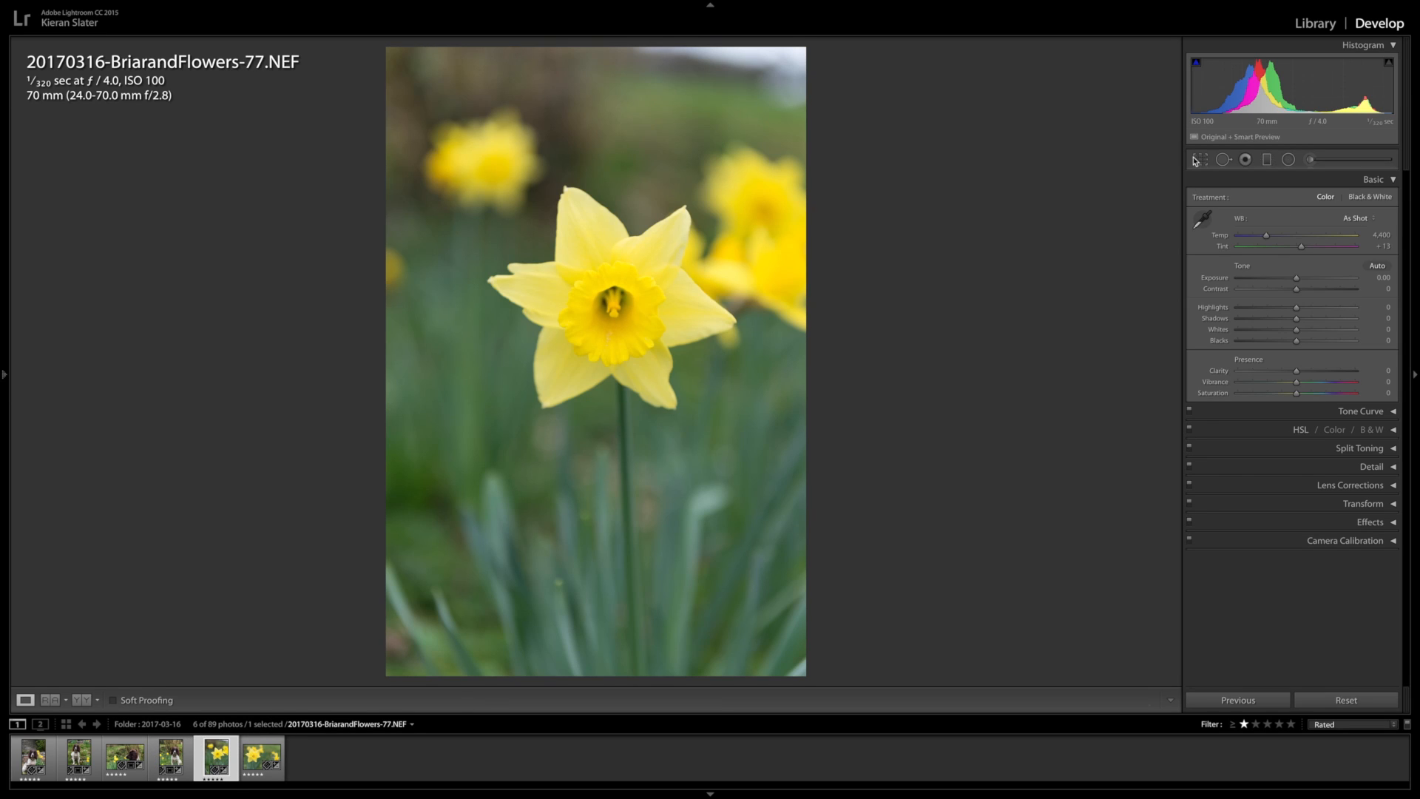
{"action": "key", "text": "r"}
{"action": "left_click_drag", "start_coordinate": [386, 48], "coordinate": [416, 89]}
{"action": "mouse_move", "coordinate": [507, 151]}
{"action": "left_mouse_down"}
{"action": "mouse_move", "coordinate": [545, 162]}
{"action": "mouse_move", "coordinate": [505, 162]}
{"action": "left_mouse_up"}
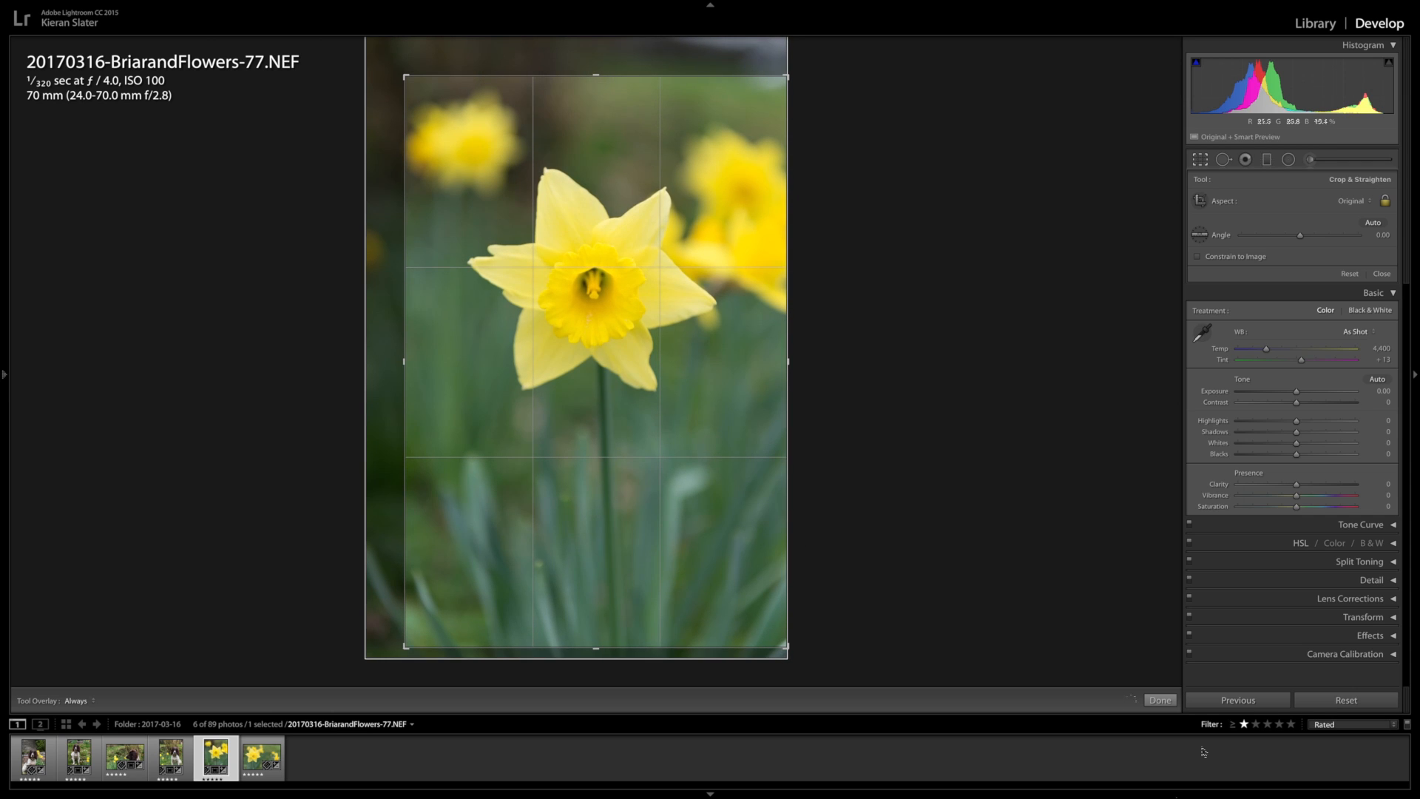
{"action": "left_click", "coordinate": [1160, 700]}
On BriarandFlowers-77, set contrast +22, temperature 4,634, blacks −15, highlights −16 and clarity +7
{"action": "left_click_drag", "start_coordinate": [1295, 288], "coordinate": [1314, 290]}
{"action": "left_click_drag", "start_coordinate": [1265, 235], "coordinate": [1273, 238]}
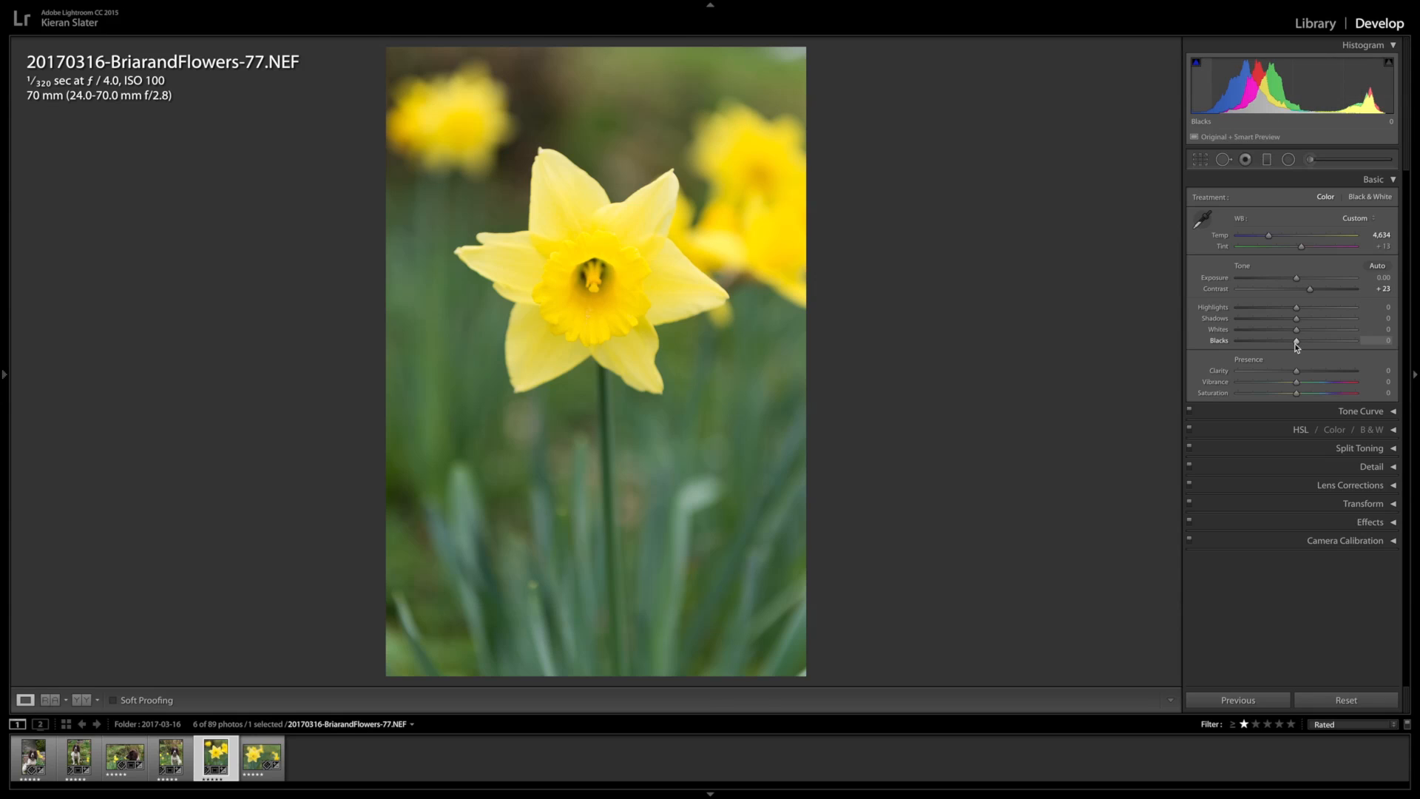
{"action": "left_click_drag", "start_coordinate": [1292, 345], "coordinate": [1287, 309]}
{"action": "left_click_drag", "start_coordinate": [1298, 373], "coordinate": [1301, 373]}
{"action": "left_click_drag", "start_coordinate": [1313, 290], "coordinate": [1311, 291]}
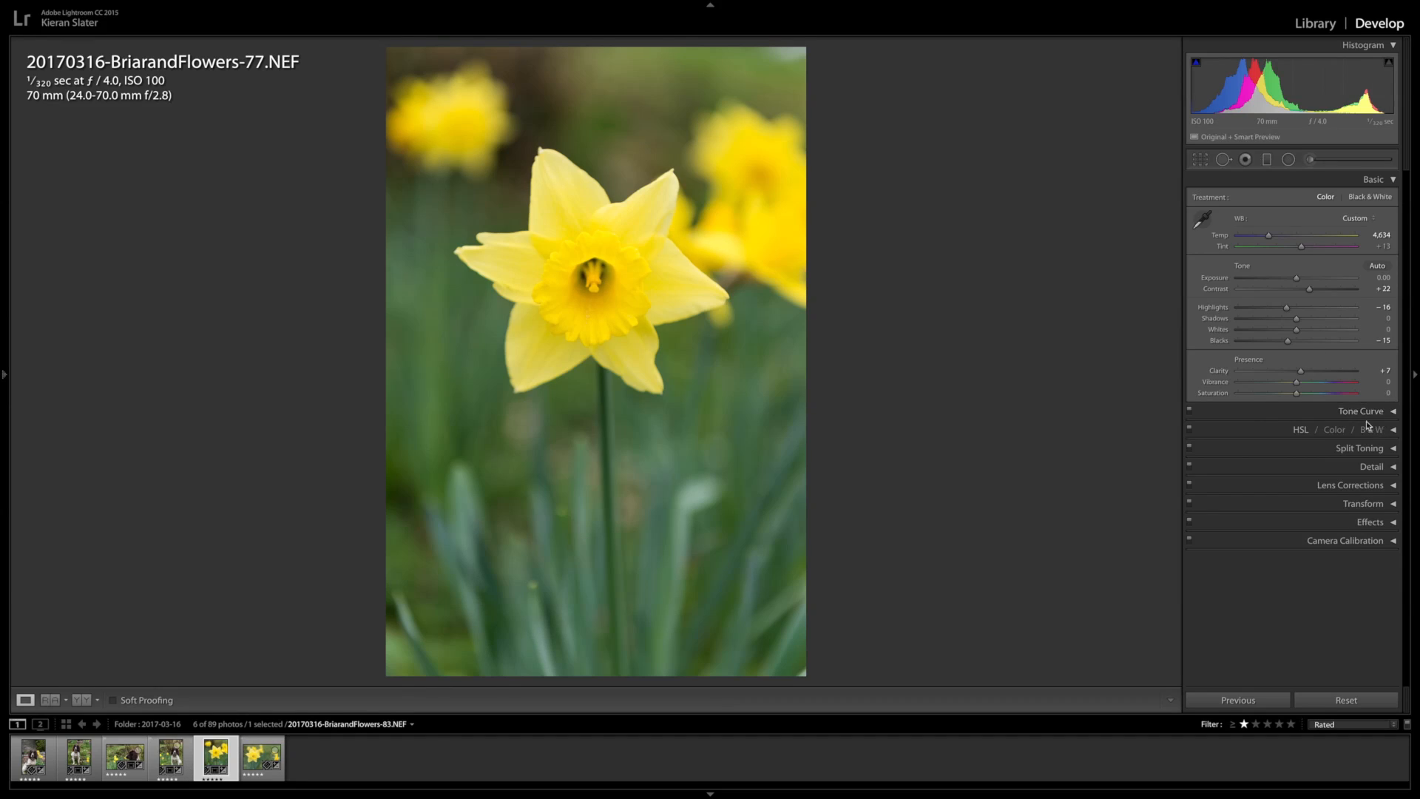
Try a different luminance for the yellow tones in the HSL adjustments of BriarandFlowers-77
{"action": "left_click", "coordinate": [1393, 430]}
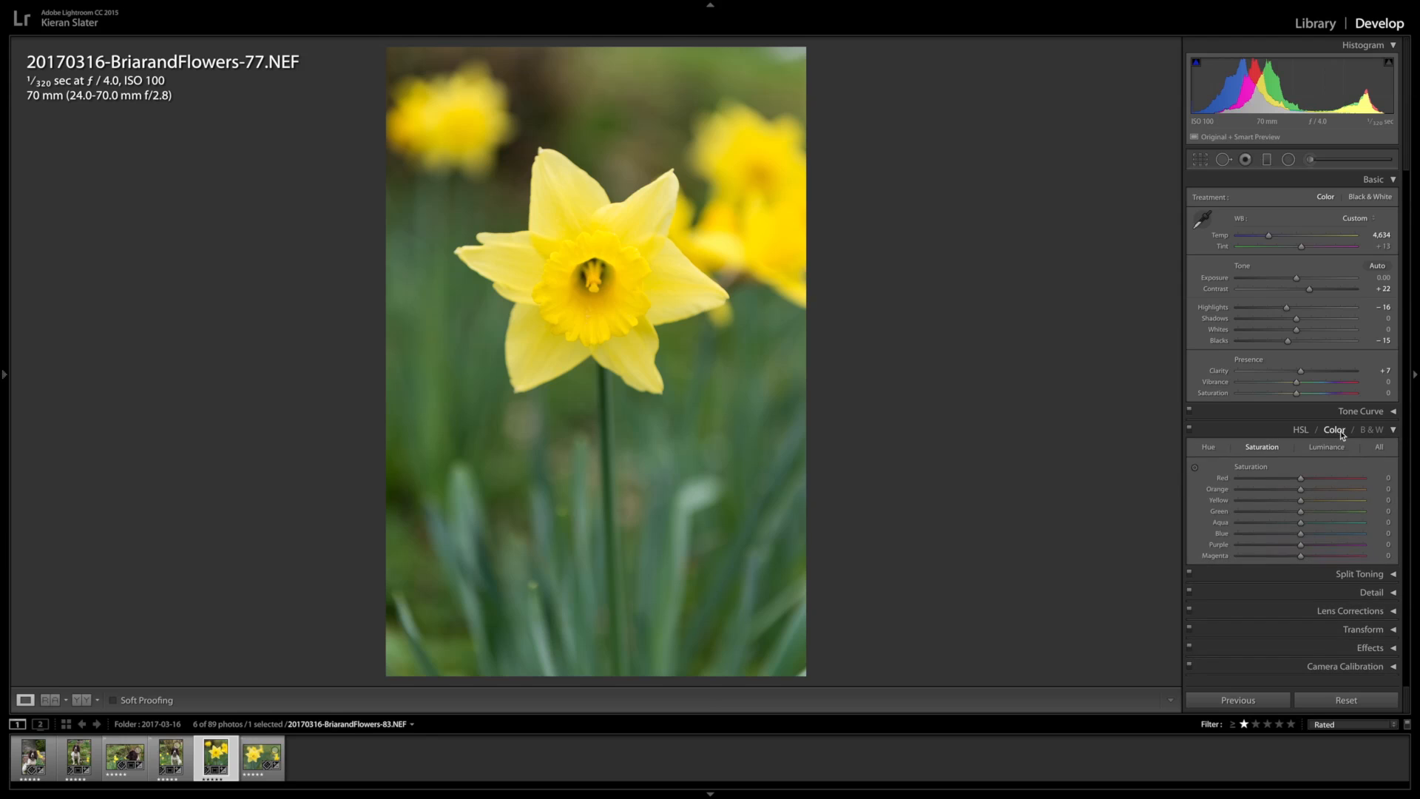
{"action": "left_click", "coordinate": [1328, 447]}
{"action": "mouse_move", "coordinate": [1307, 504]}
{"action": "left_mouse_down"}
{"action": "mouse_move", "coordinate": [1331, 504]}
{"action": "mouse_move", "coordinate": [1300, 505]}
{"action": "left_mouse_up"}
{"action": "key", "text": "ctrl+alt+shift+s"}
{"action": "left_click", "coordinate": [1395, 430]}
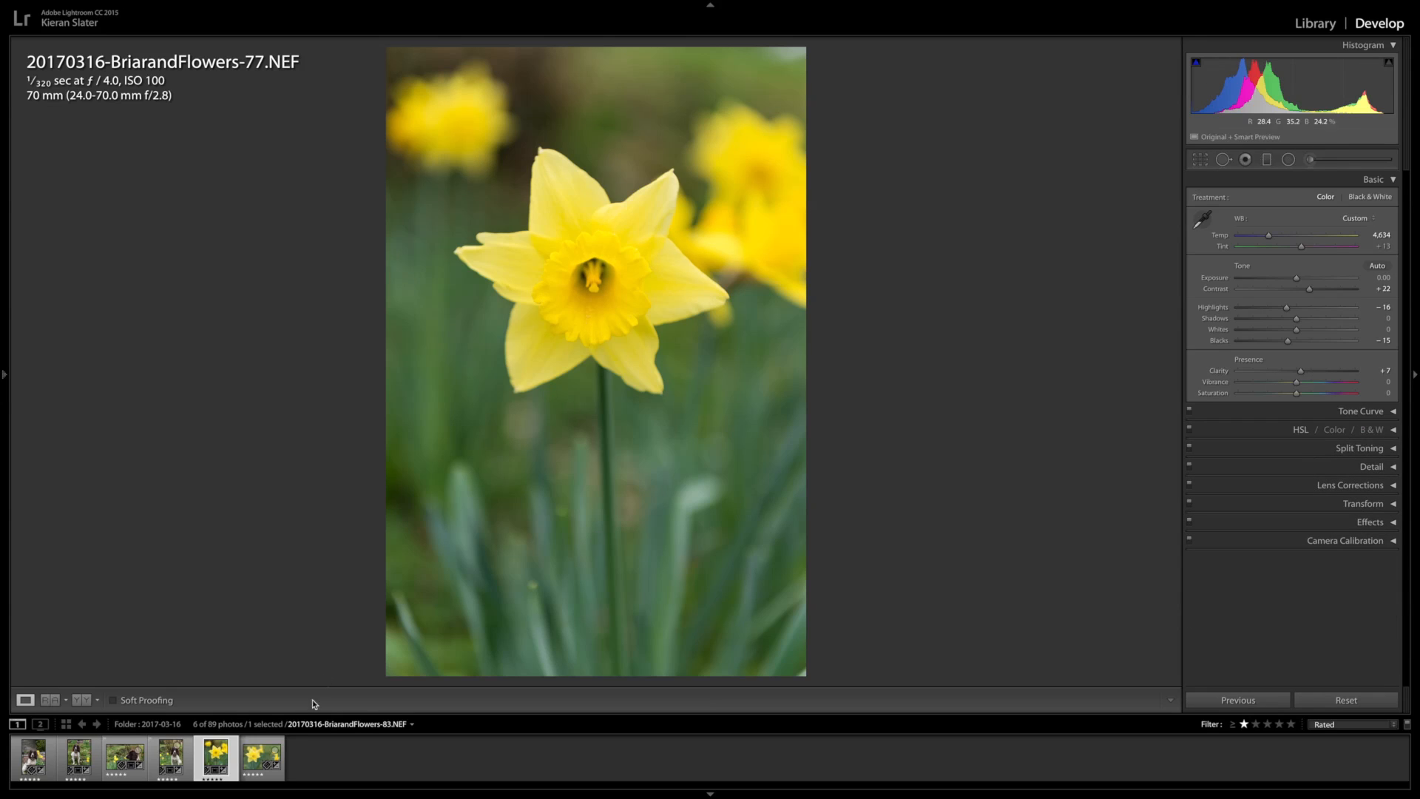
Apply the previous photo's develop settings to BriarandFlowers-83 and reset its crop to the full frame
{"action": "left_click", "coordinate": [264, 758]}
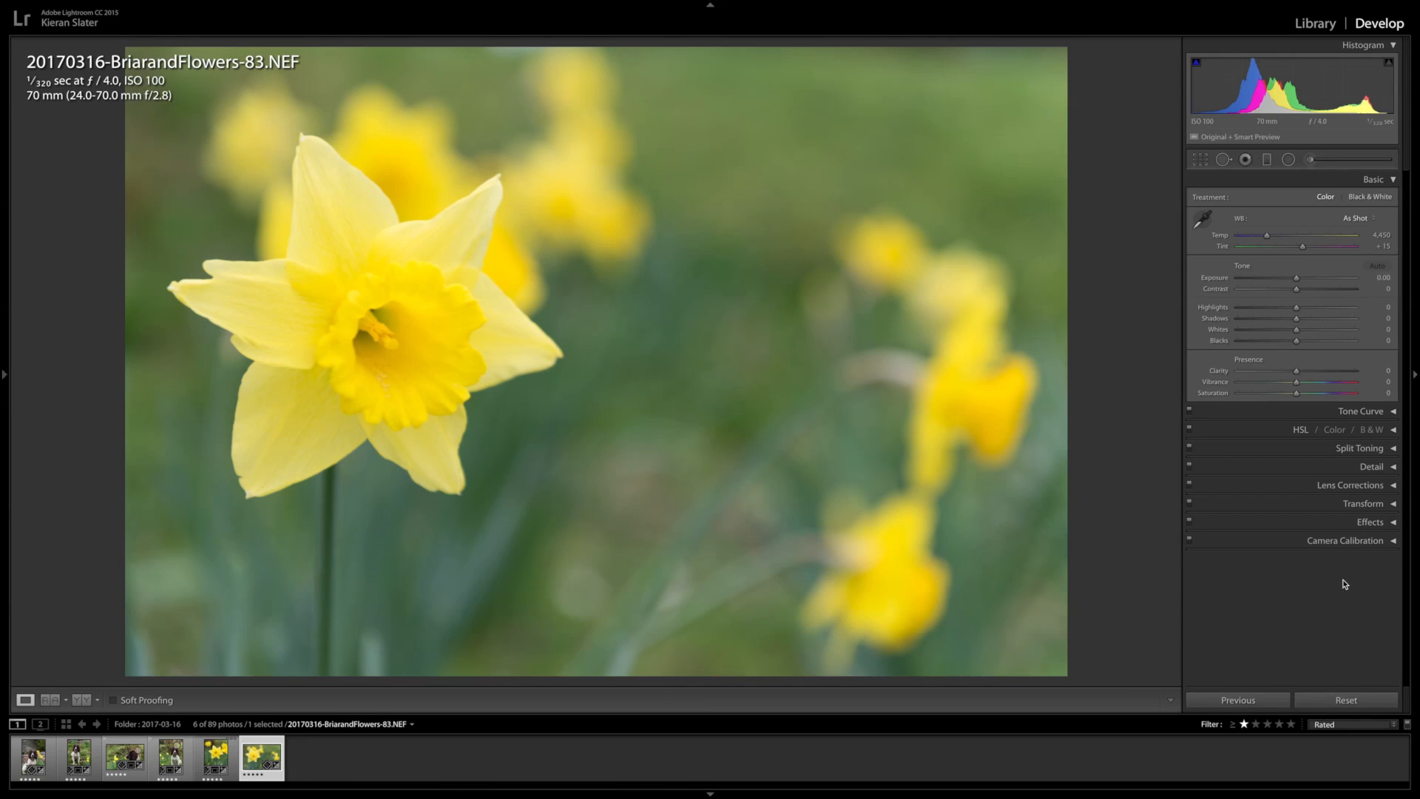
{"action": "left_click", "coordinate": [1234, 697]}
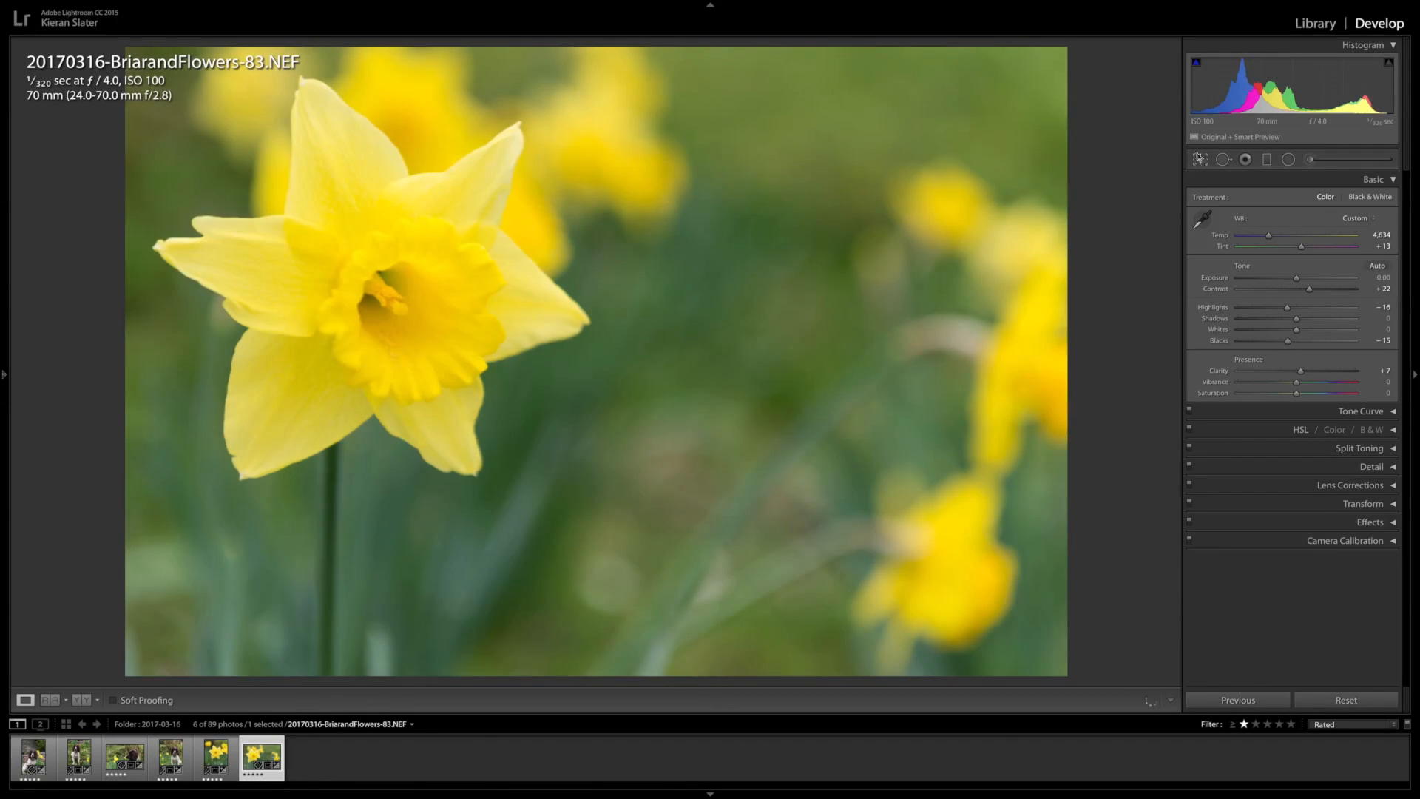
{"action": "key", "text": "r"}
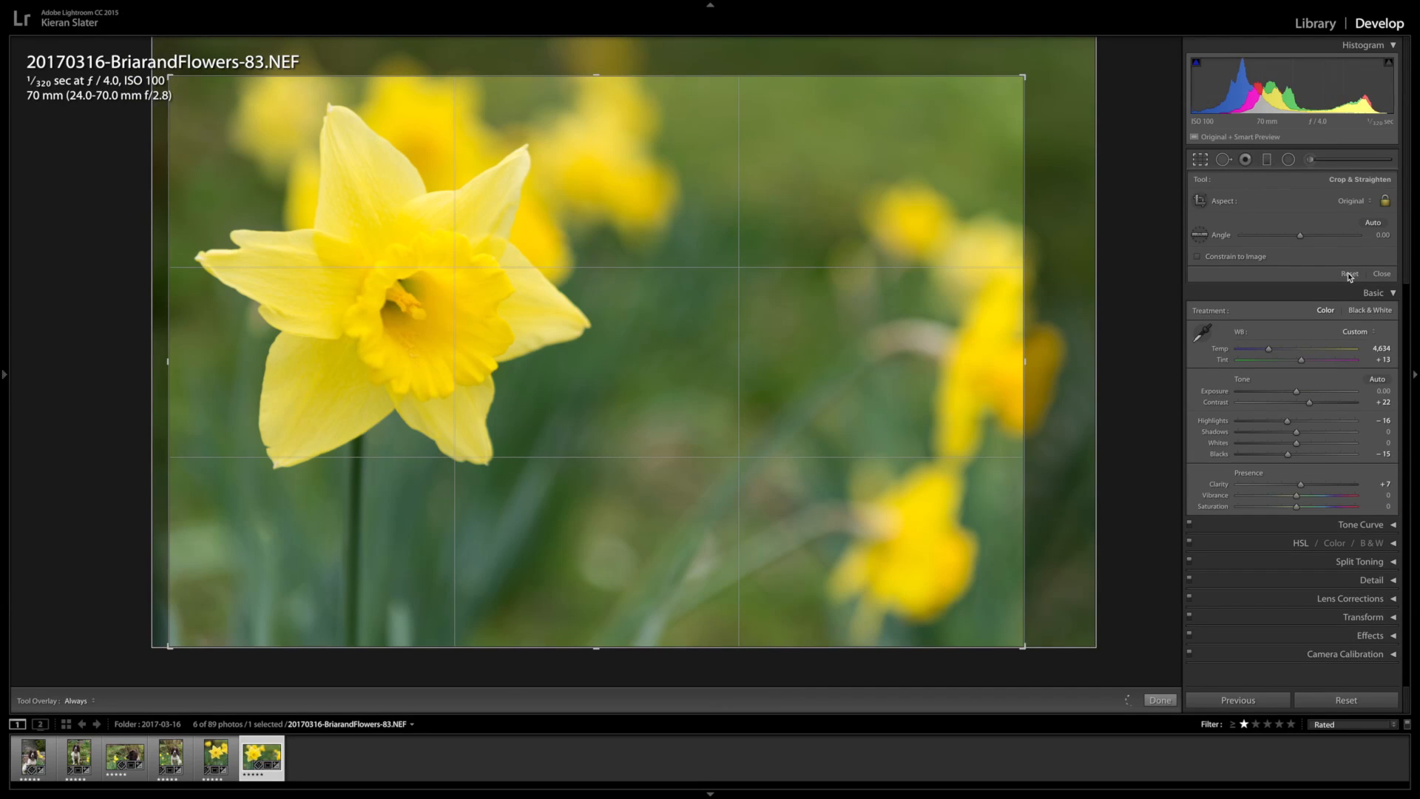
{"action": "left_click", "coordinate": [1349, 275]}
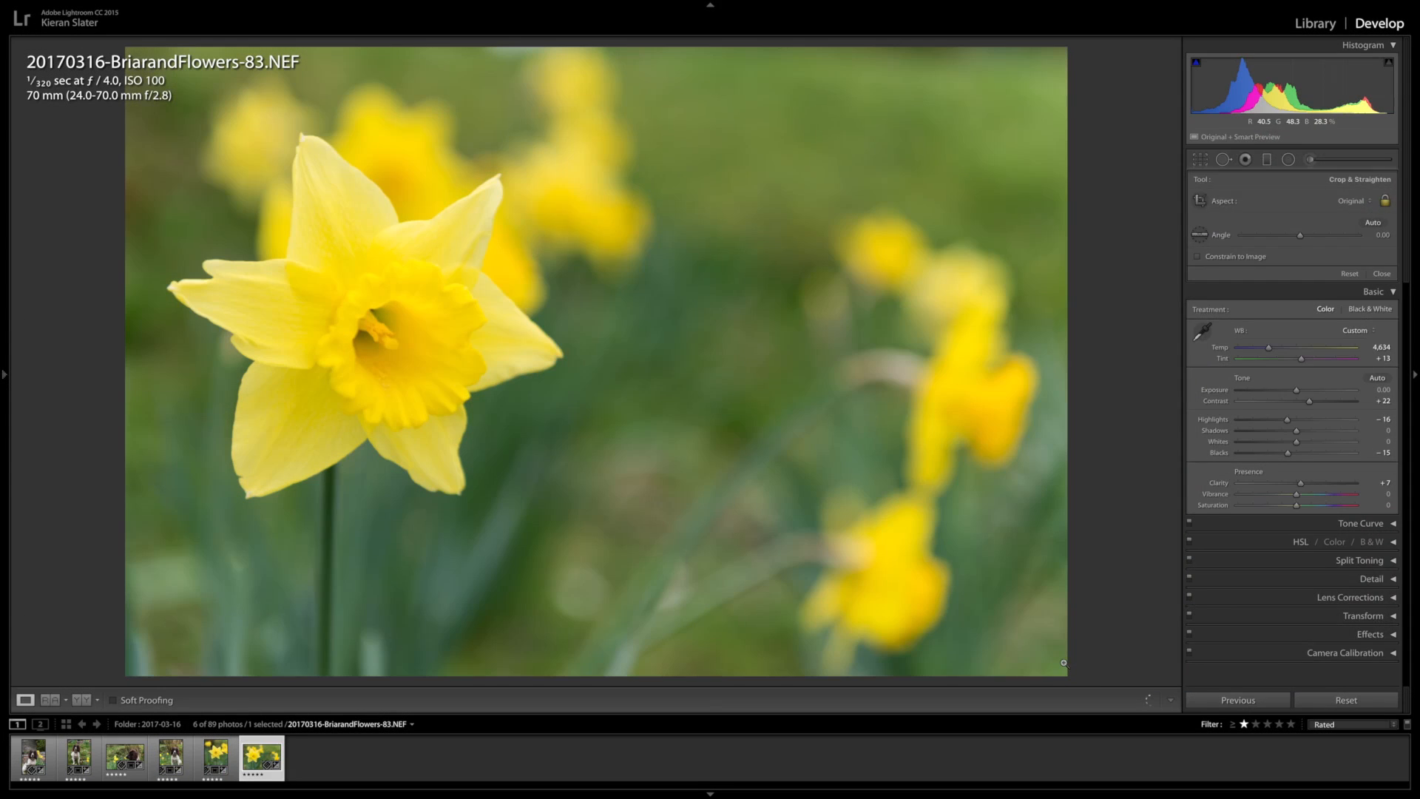
{"action": "key", "text": "r"}
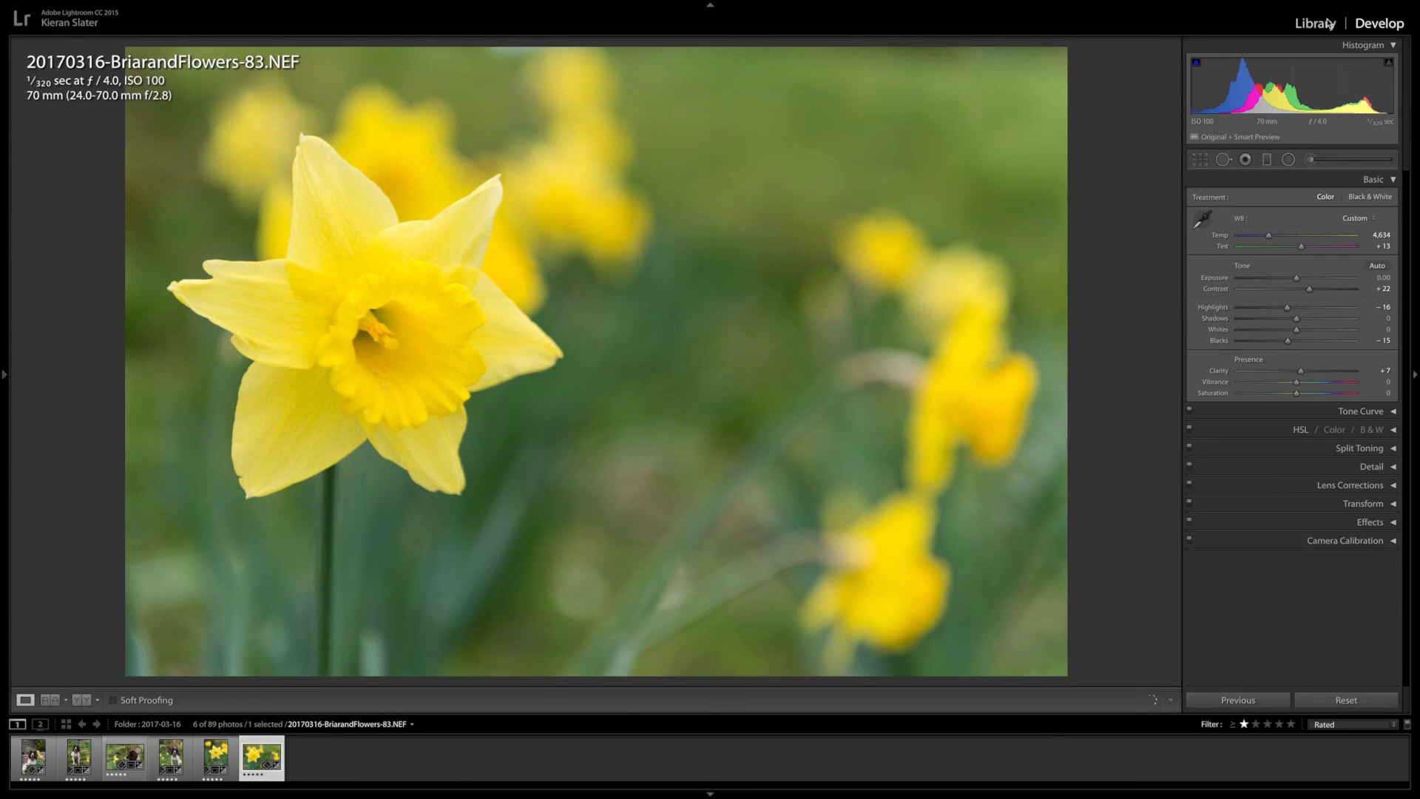
Return to the Library and show all the edited photos in the grid view
{"action": "key", "text": "e"}
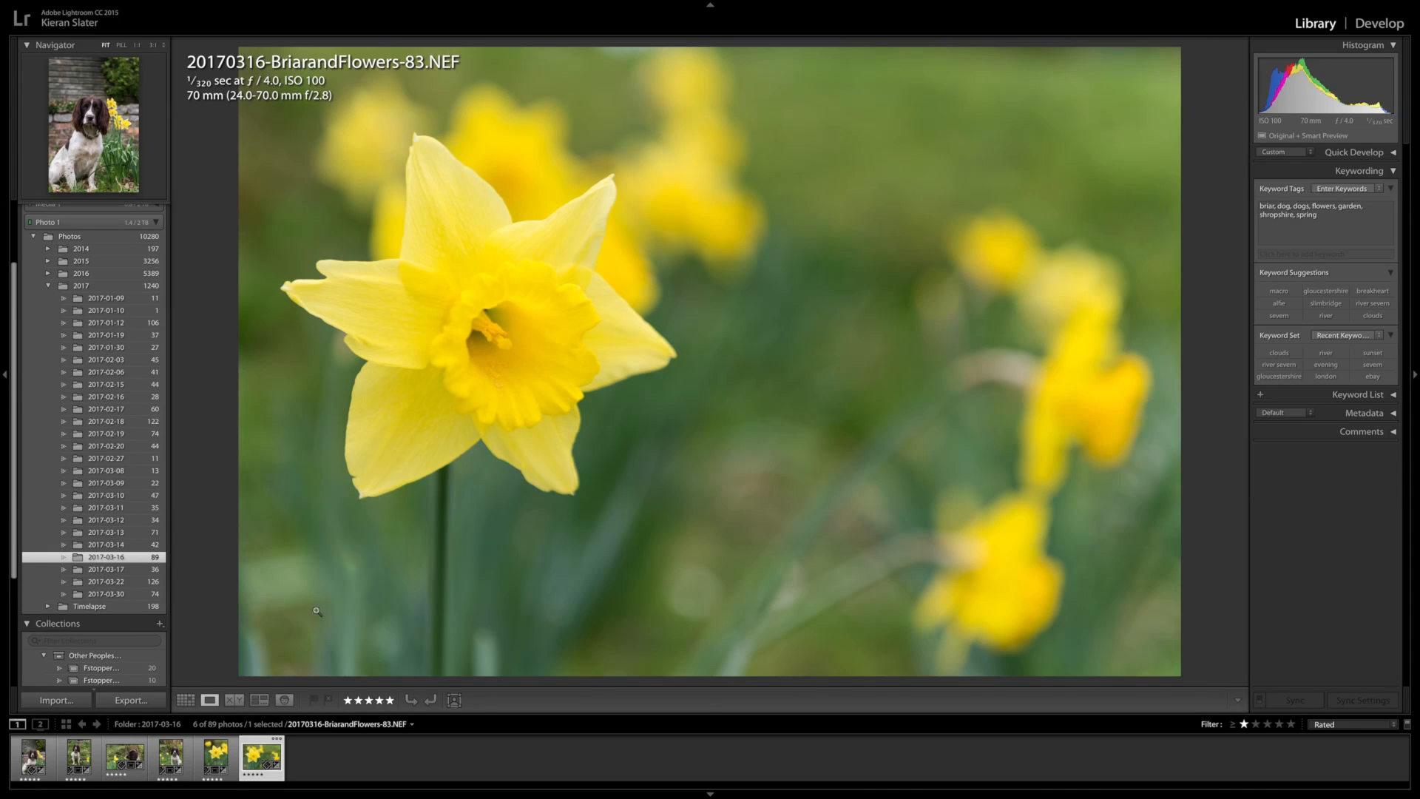
{"action": "key", "text": "g"}
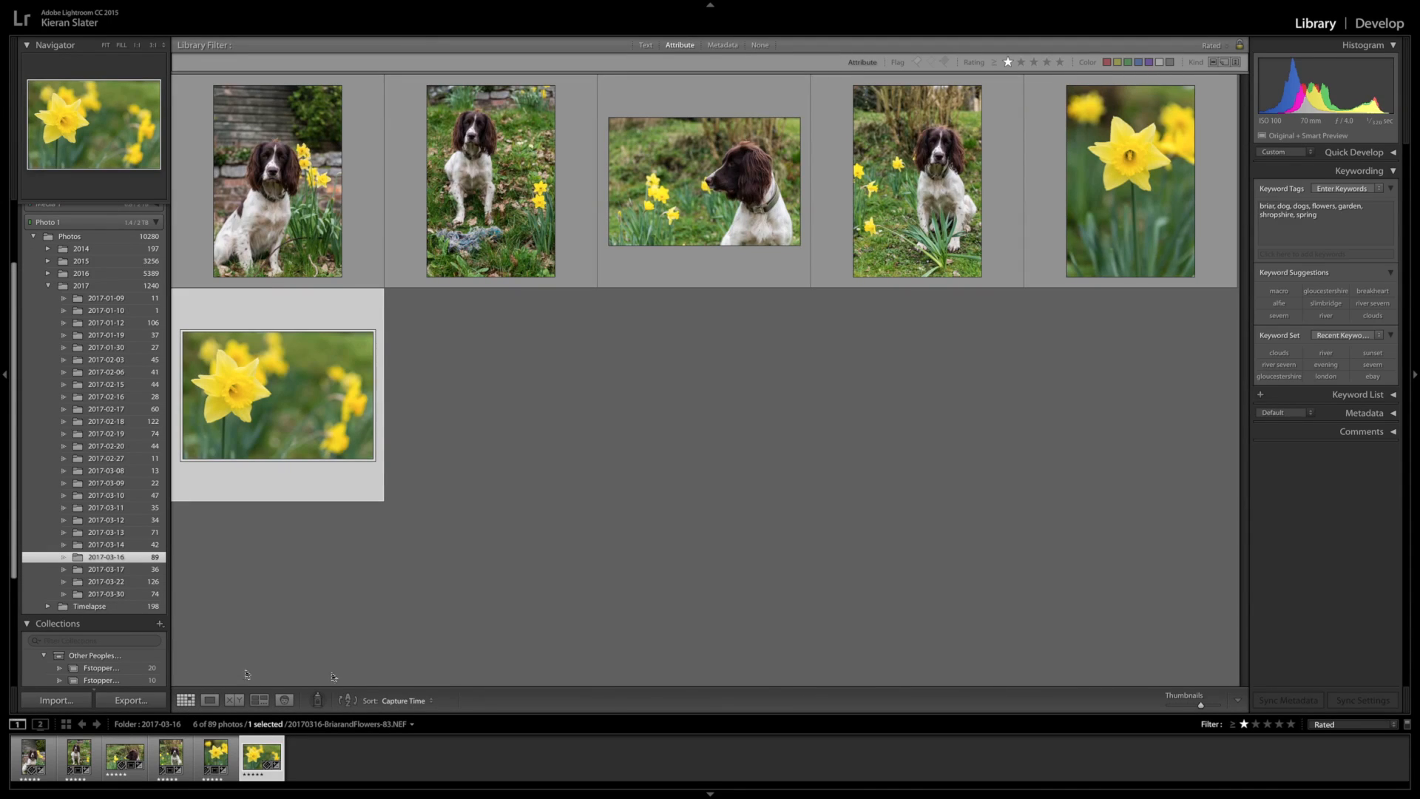